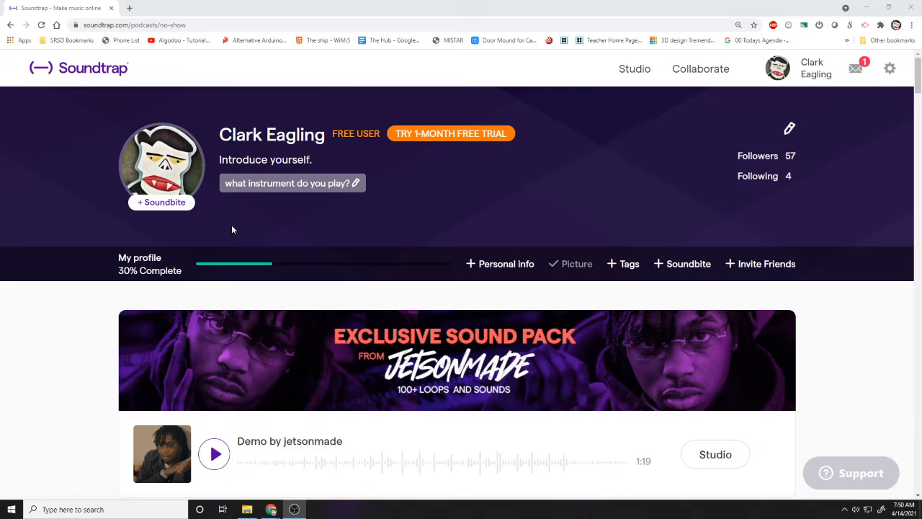
- Enter the Studio, discarding the last project's unsaved changes, and start a new Music project
{"action": "scroll", "coordinate": [272, 199], "scroll_direction": "down", "scroll_amount": 3}
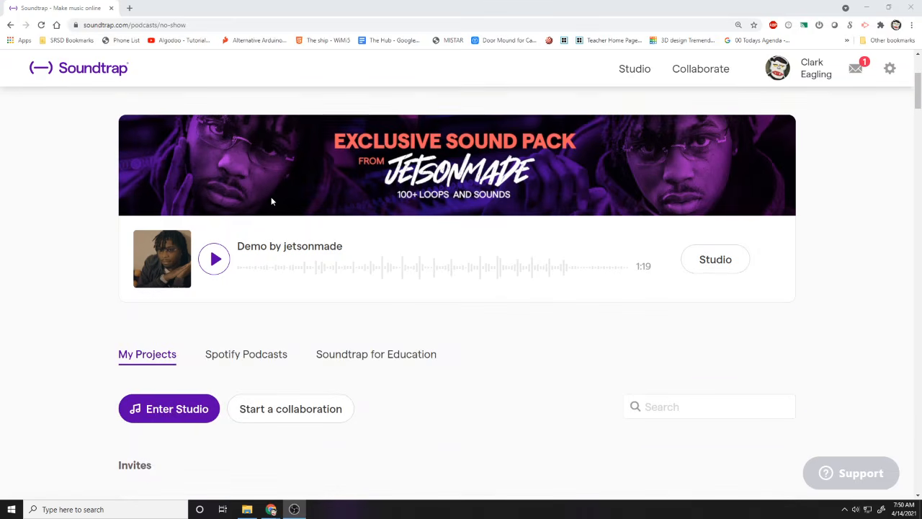
{"action": "scroll", "coordinate": [181, 360], "scroll_direction": "down", "scroll_amount": 1}
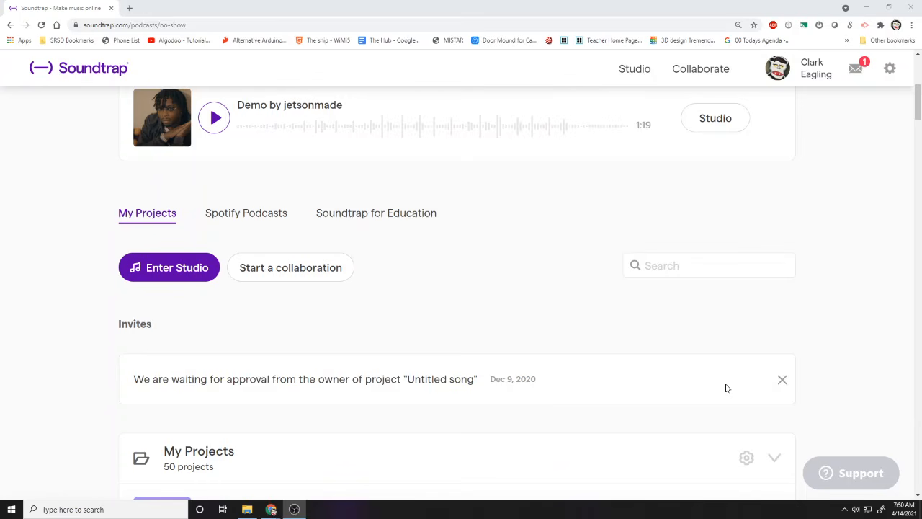
{"action": "scroll", "coordinate": [144, 295], "scroll_direction": "up", "scroll_amount": 2}
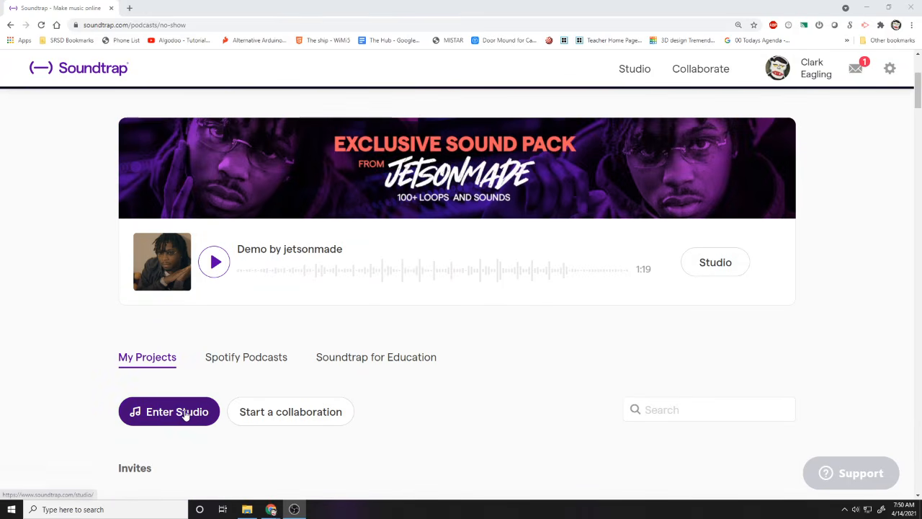
{"action": "left_click", "coordinate": [179, 412]}
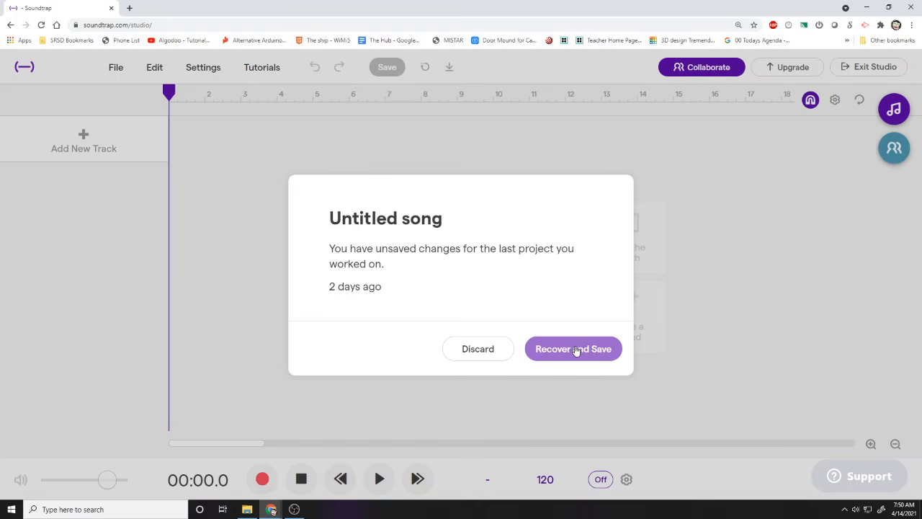
{"action": "left_click", "coordinate": [468, 349]}
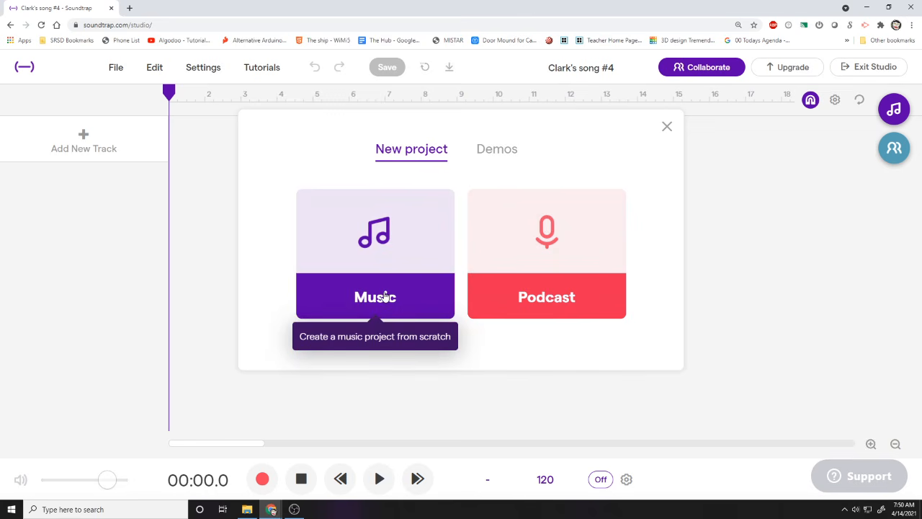
{"action": "left_click", "coordinate": [386, 296]}
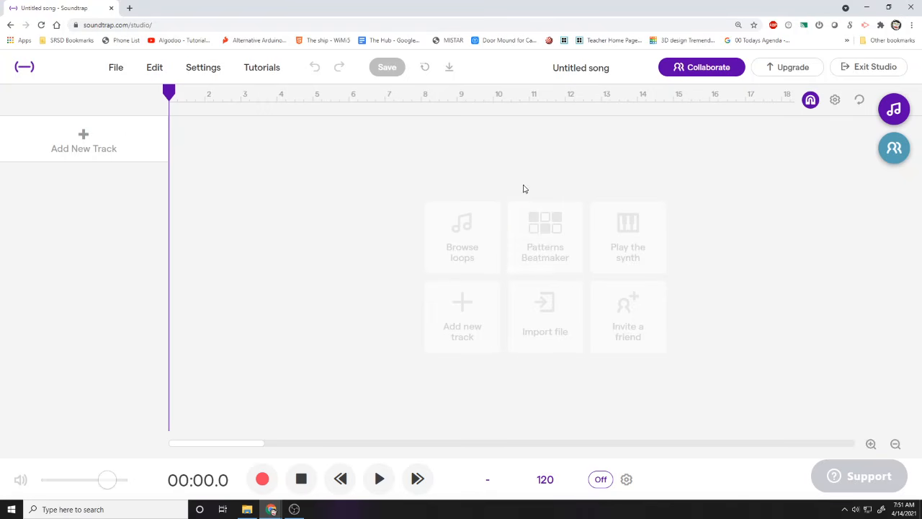
{"action": "left_click", "coordinate": [552, 238]}
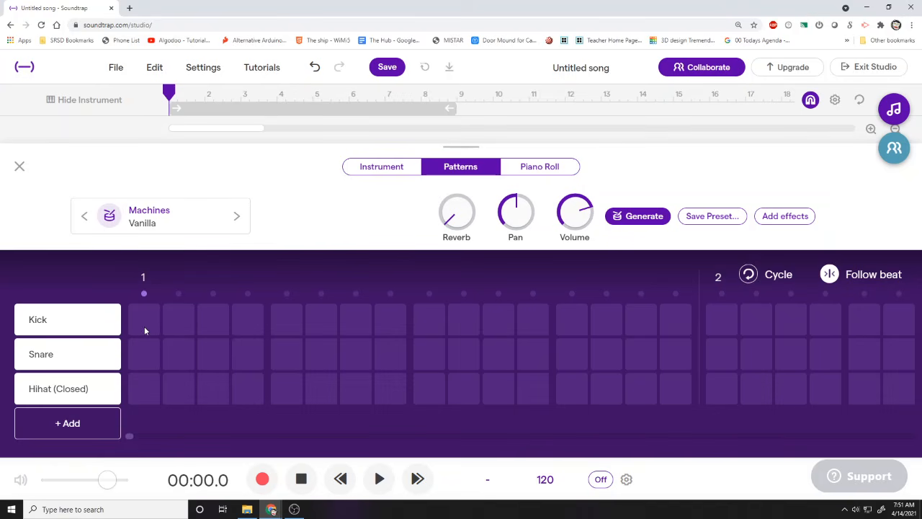
{"action": "left_click", "coordinate": [19, 177]}
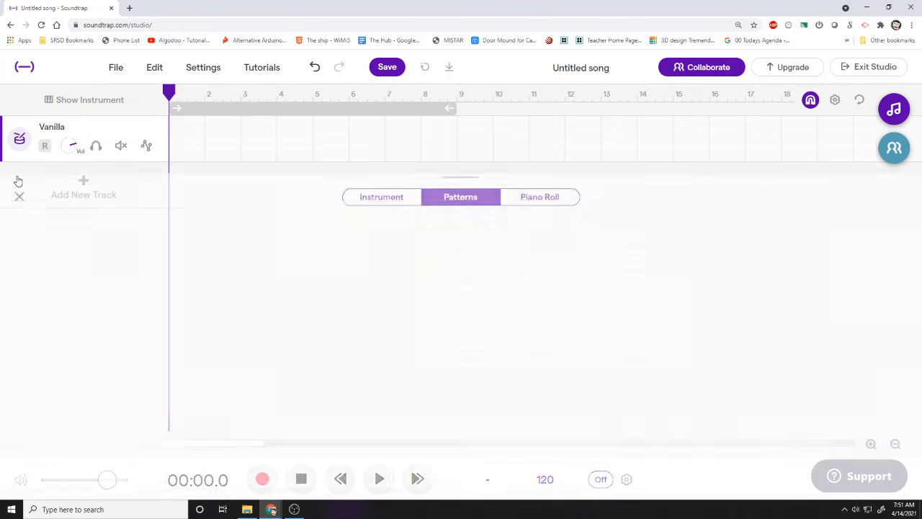
{"action": "left_click", "coordinate": [155, 126]}
{"action": "left_click", "coordinate": [234, 214]}
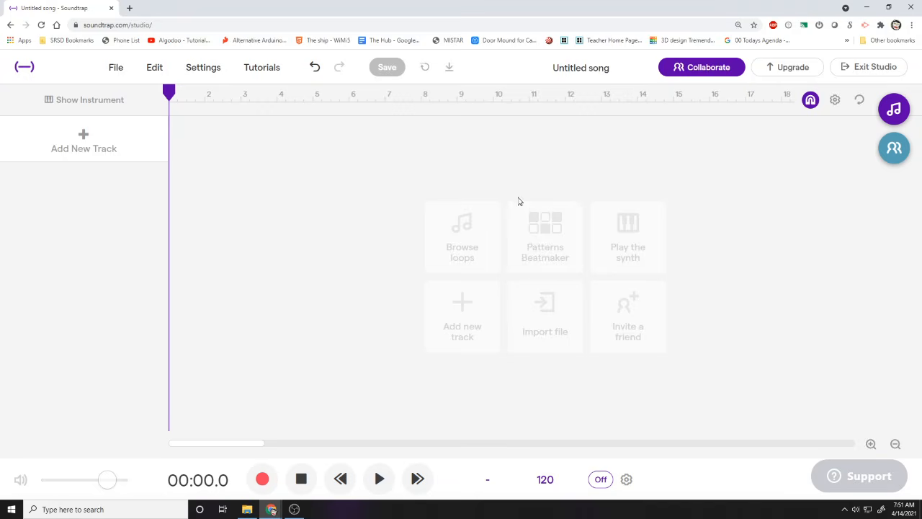
- Create a Patterns Beatmaker track and fill bar 1 with kick on step 1, snare on step 9 and closed hi-hat on every odd step
{"action": "left_click", "coordinate": [545, 226]}
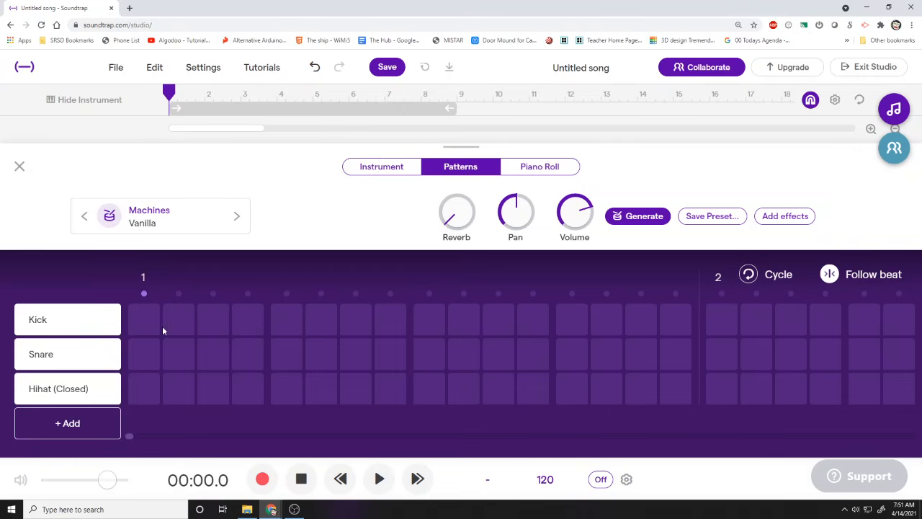
{"action": "left_click", "coordinate": [430, 354]}
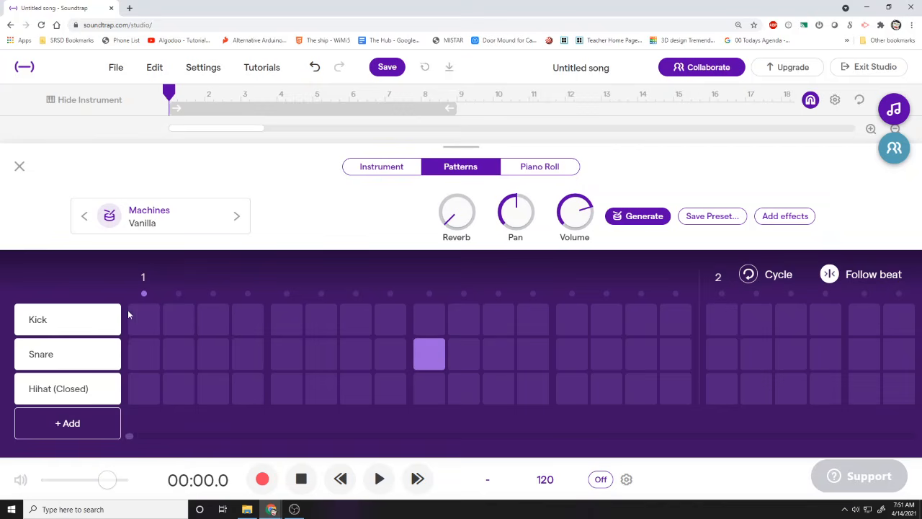
{"action": "left_click", "coordinate": [144, 388]}
{"action": "left_click", "coordinate": [232, 395]}
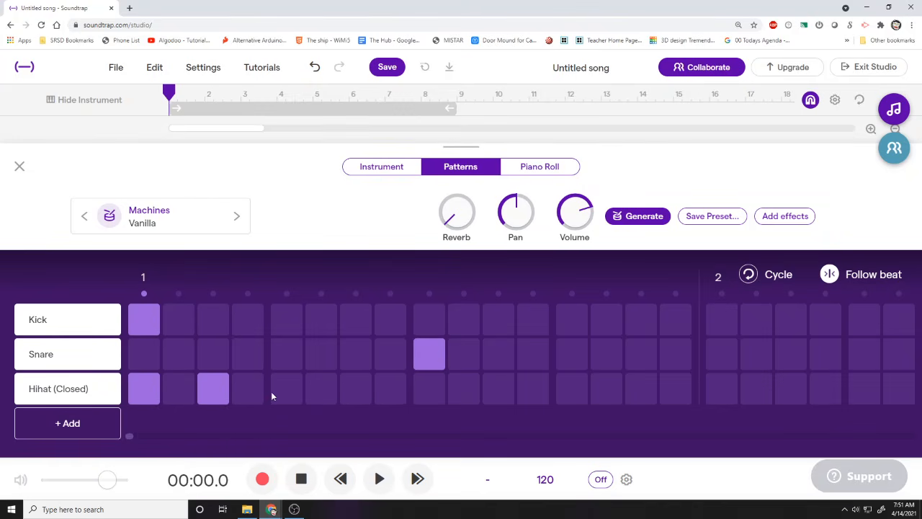
{"action": "left_click", "coordinate": [427, 393]}
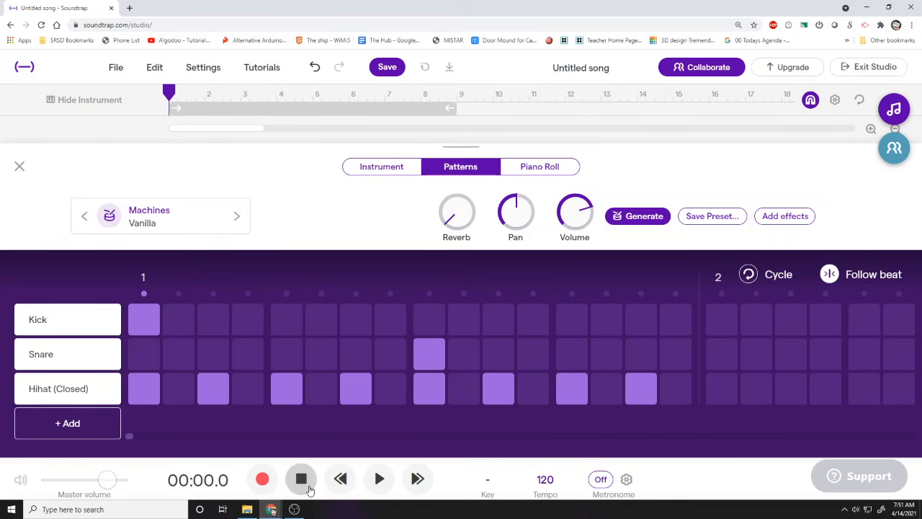
- Play back the one-bar drum pattern and return the playhead to the start
{"action": "left_click", "coordinate": [379, 478]}
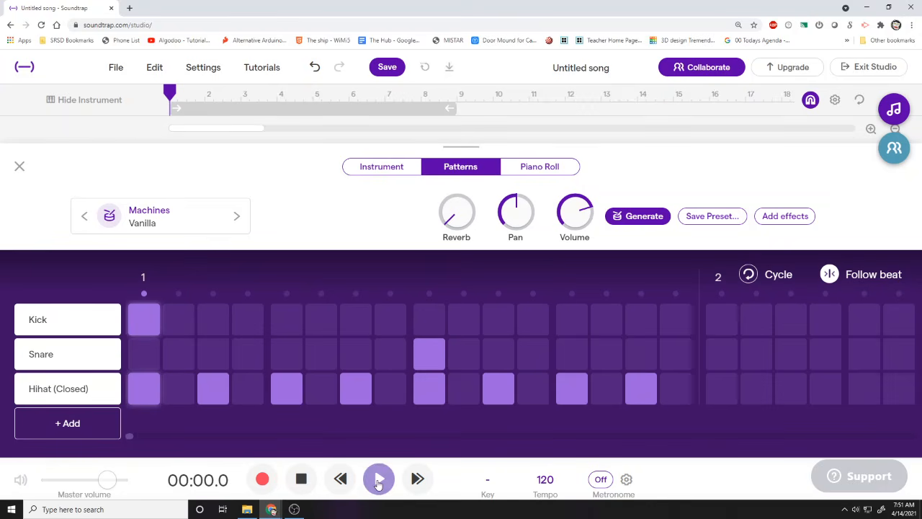
{"action": "left_click", "coordinate": [298, 485]}
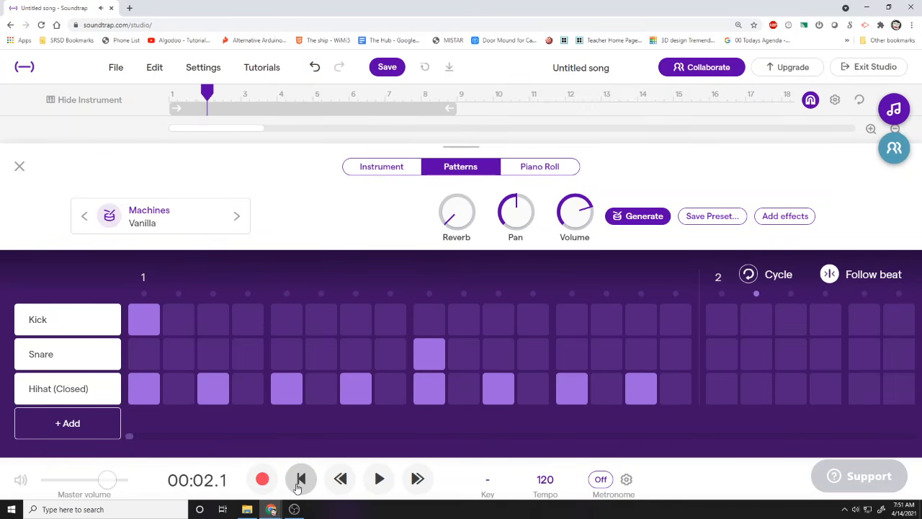
{"action": "left_click", "coordinate": [300, 479]}
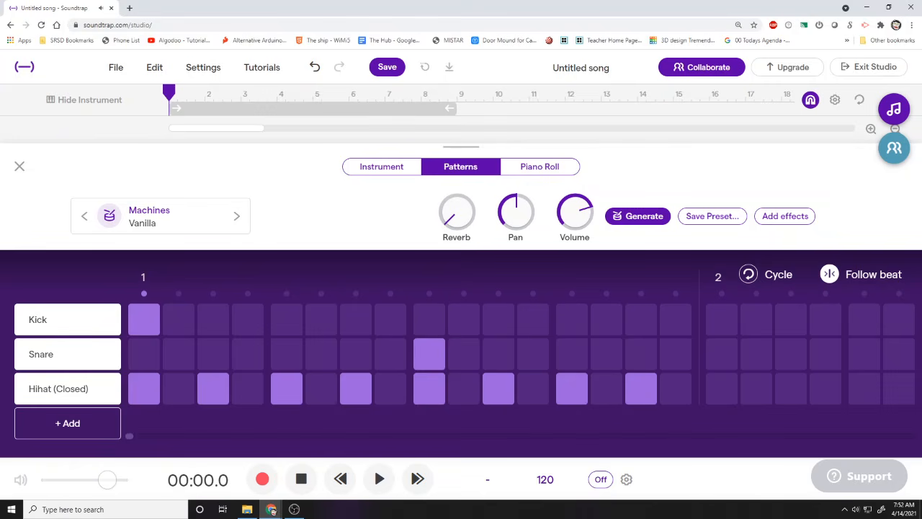
{"action": "key", "text": "alt+Tab"}
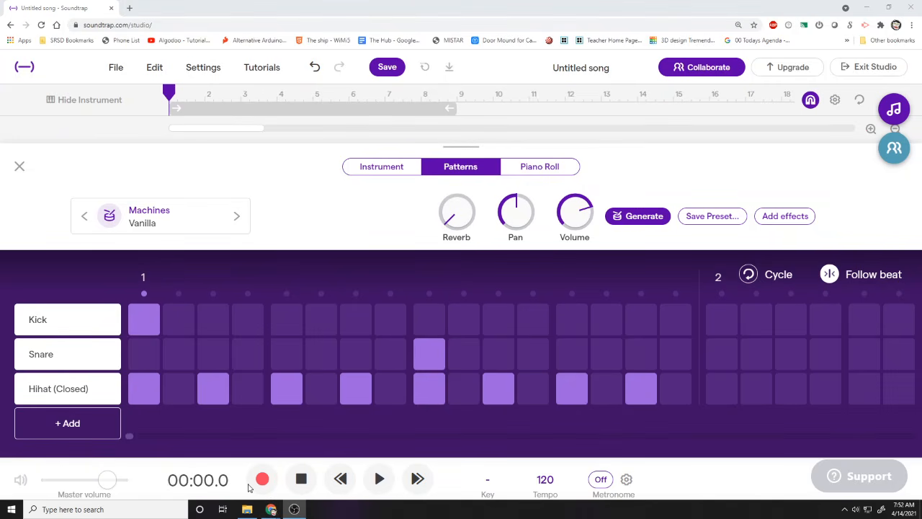
{"action": "left_click", "coordinate": [377, 480]}
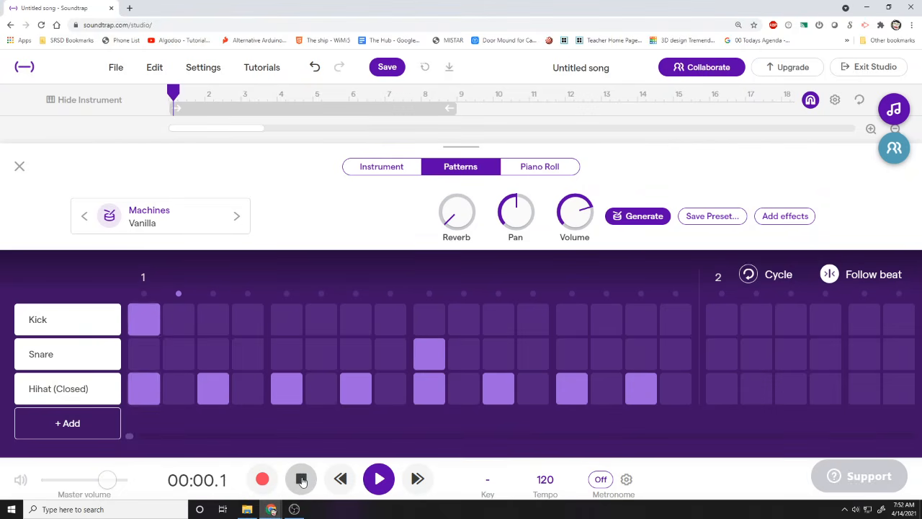
{"action": "left_click", "coordinate": [302, 479]}
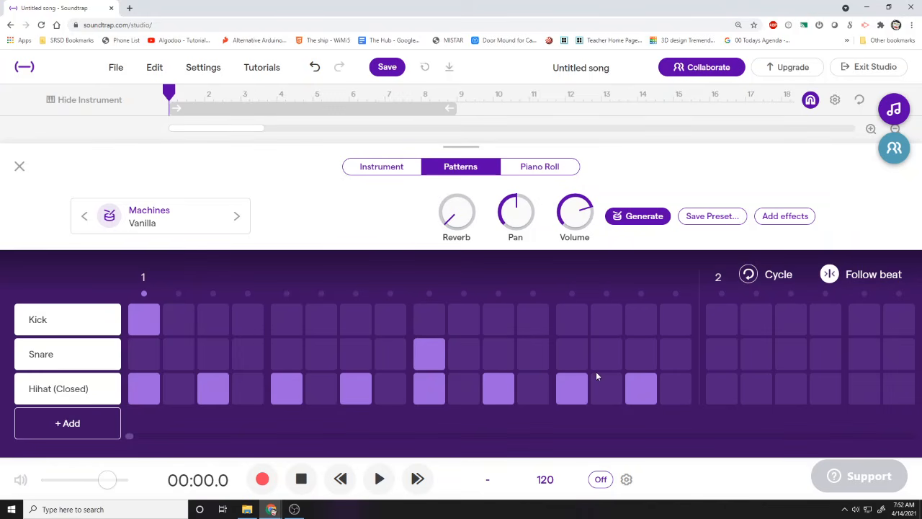
- Add a kick on step 15 of bar 1, play the pattern, and close the pattern editor
{"action": "left_click", "coordinate": [648, 327]}
{"action": "left_click", "coordinate": [376, 484]}
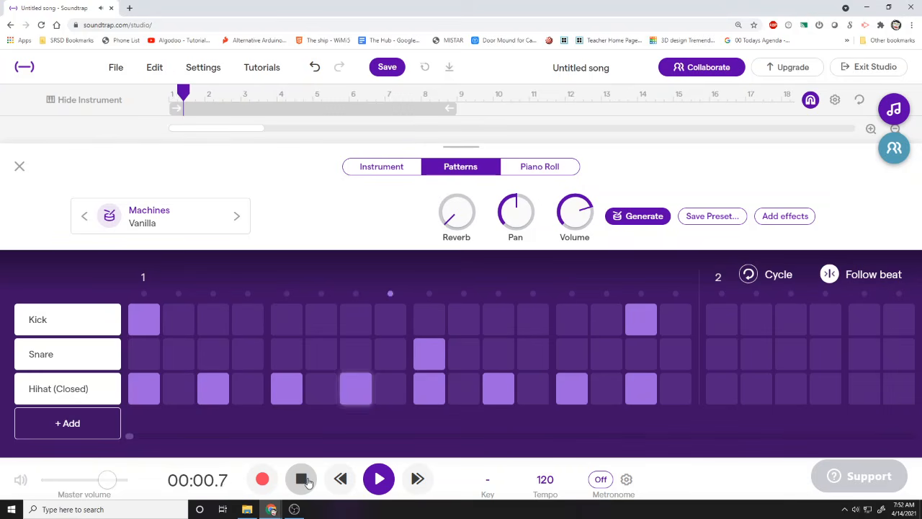
{"action": "left_click", "coordinate": [302, 481]}
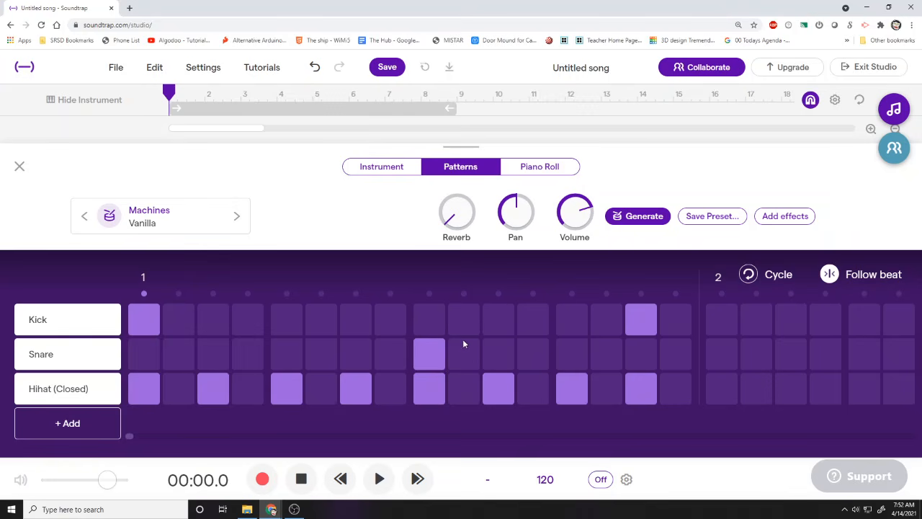
{"action": "left_click", "coordinate": [19, 168]}
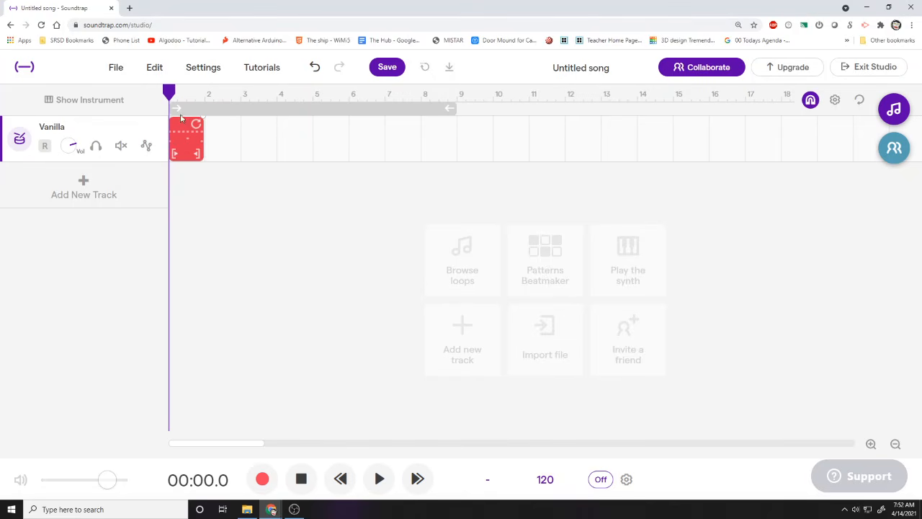
- Examine the Vanilla track's timeline at wider and closer zoom levels
{"action": "left_click", "coordinate": [896, 445]}
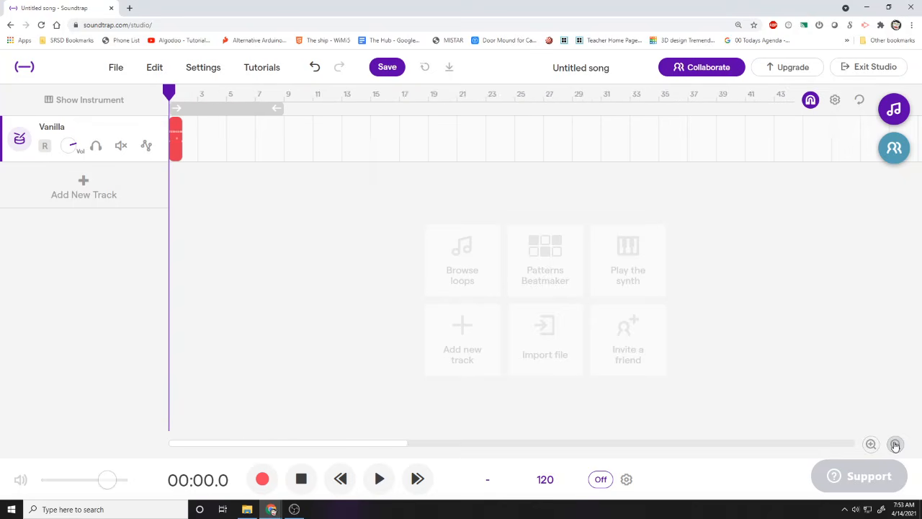
{"action": "left_click", "coordinate": [896, 444]}
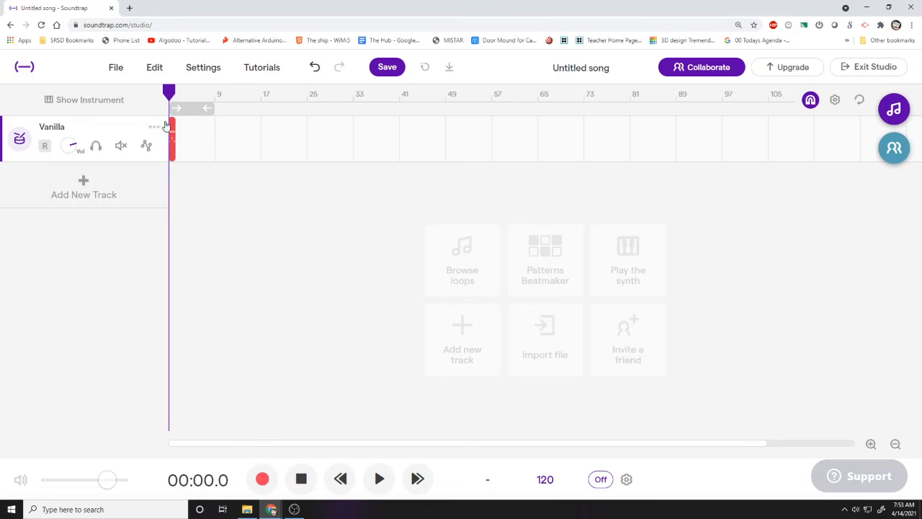
{"action": "left_click", "coordinate": [871, 447]}
{"action": "left_click", "coordinate": [892, 446]}
{"action": "left_click", "coordinate": [871, 448]}
{"action": "left_click", "coordinate": [870, 448]}
{"action": "left_click", "coordinate": [870, 448]}
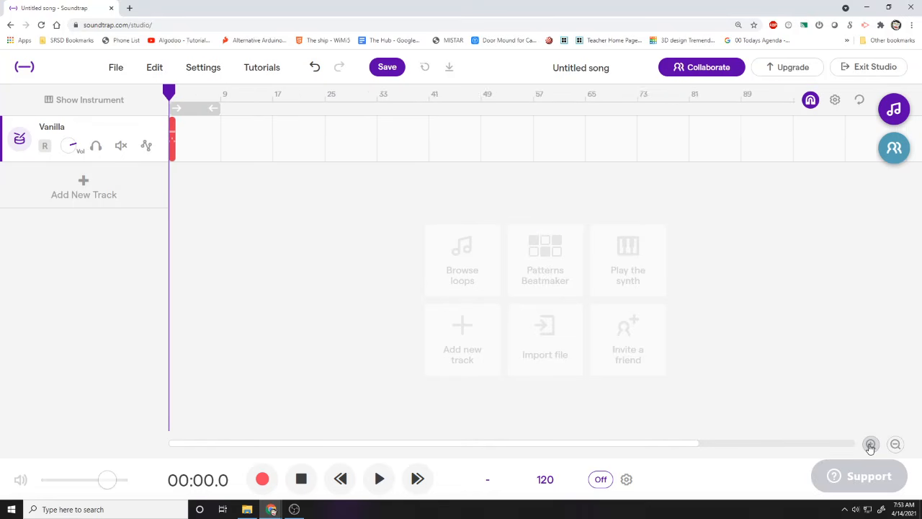
{"action": "left_click", "coordinate": [870, 448]}
{"action": "left_click", "coordinate": [870, 448]}
{"action": "left_click", "coordinate": [870, 448]}
{"action": "left_click", "coordinate": [870, 448]}
{"action": "left_click", "coordinate": [871, 448]}
{"action": "left_click", "coordinate": [870, 448]}
{"action": "left_click", "coordinate": [870, 448]}
{"action": "left_click", "coordinate": [870, 448]}
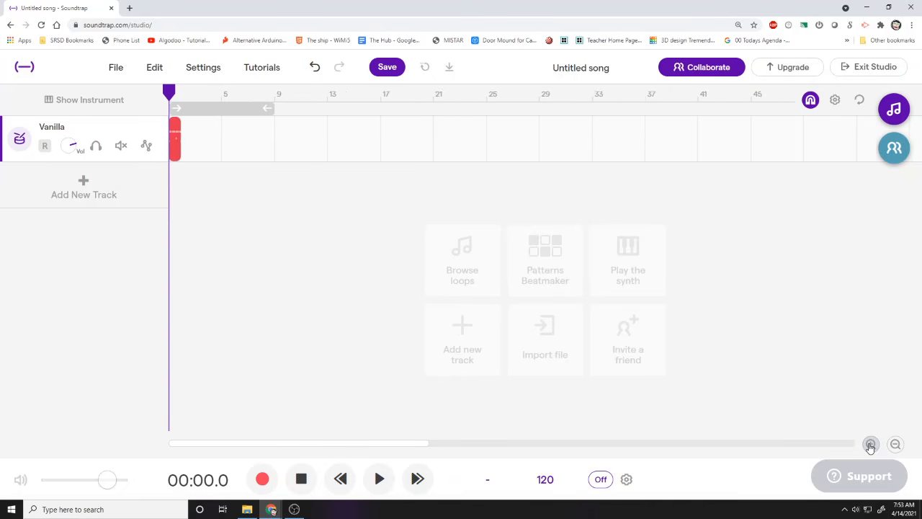
{"action": "left_click", "coordinate": [870, 448]}
{"action": "left_click", "coordinate": [870, 449]}
{"action": "left_click", "coordinate": [870, 448]}
{"action": "left_click", "coordinate": [870, 449]}
{"action": "left_click", "coordinate": [870, 448]}
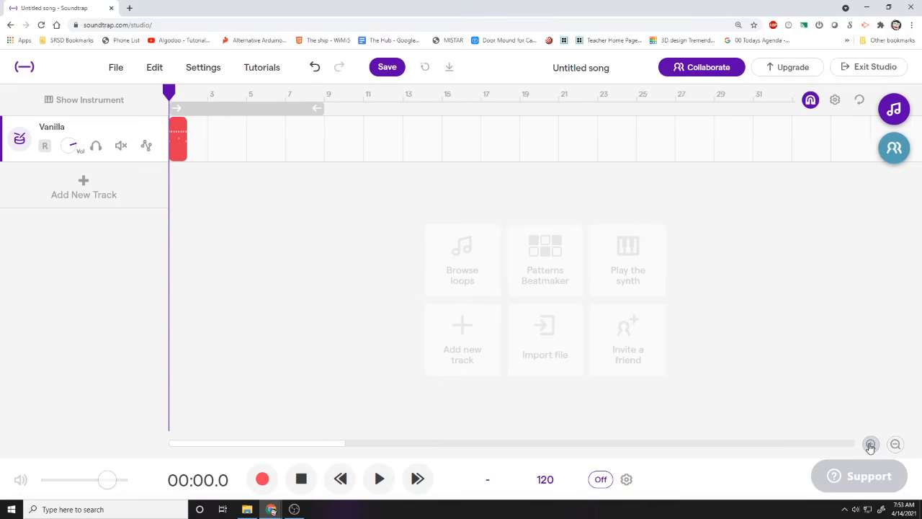
{"action": "left_click", "coordinate": [871, 448]}
{"action": "left_click", "coordinate": [870, 448]}
{"action": "left_click", "coordinate": [870, 448]}
{"action": "left_click", "coordinate": [870, 448]}
{"action": "left_click", "coordinate": [870, 448]}
{"action": "left_click", "coordinate": [871, 448]}
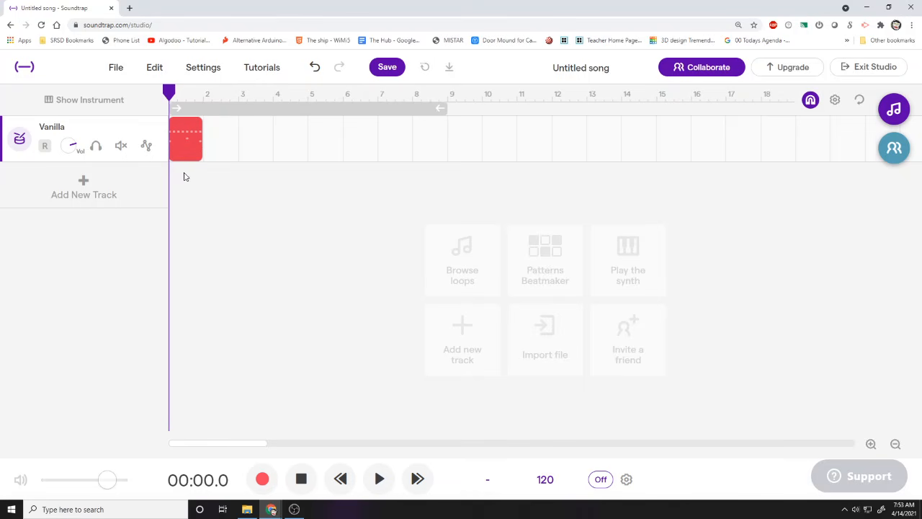
- Loop the one-bar drum region on the Vanilla track from bar 1 up to the start of bar 17
{"action": "left_click", "coordinate": [196, 123]}
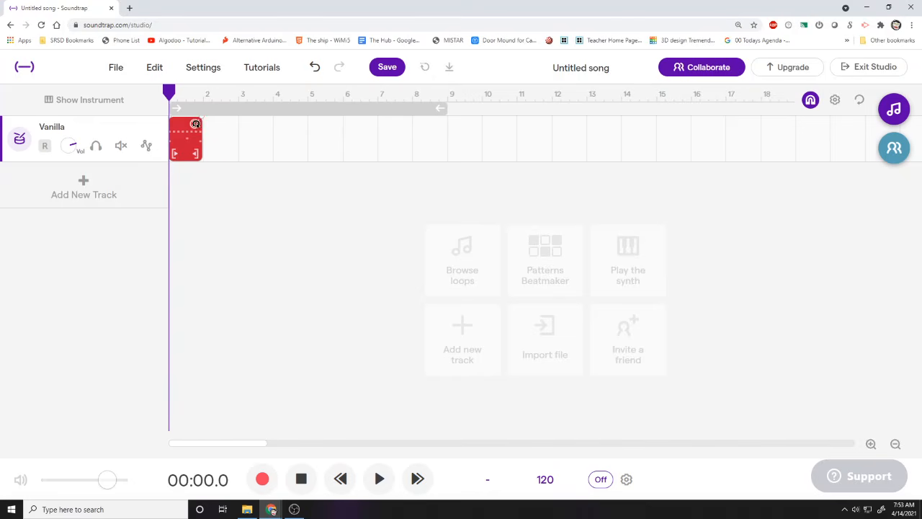
{"action": "left_click_drag", "start_coordinate": [197, 124], "coordinate": [440, 124]}
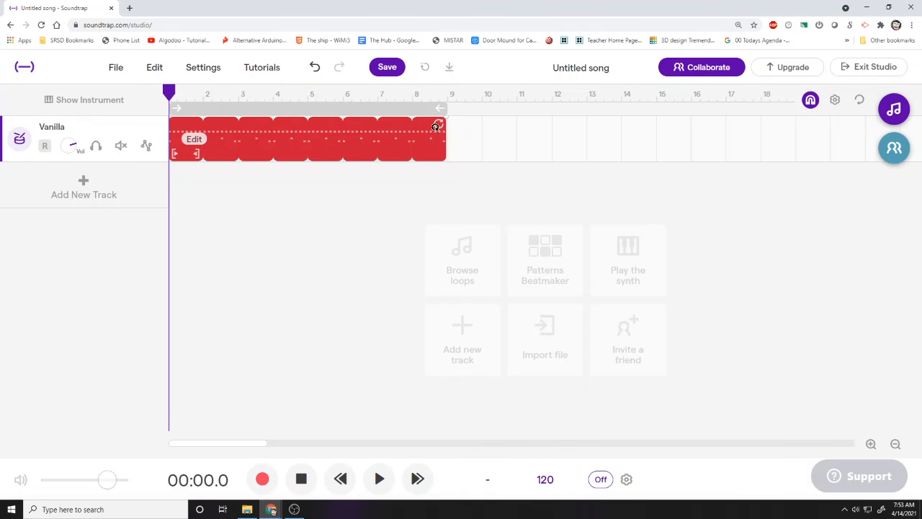
{"action": "left_click_drag", "start_coordinate": [439, 125], "coordinate": [717, 132]}
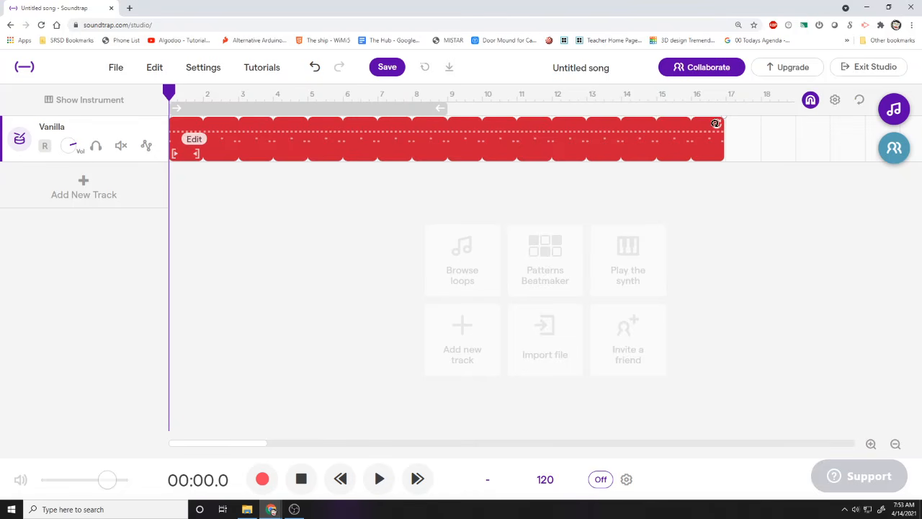
{"action": "mouse_move", "coordinate": [716, 123]}
{"action": "left_mouse_down"}
{"action": "mouse_move", "coordinate": [706, 123]}
{"action": "mouse_move", "coordinate": [735, 124]}
{"action": "mouse_move", "coordinate": [720, 124]}
{"action": "left_mouse_up"}
- Duplicate the looped Vanilla drum track
{"action": "left_click", "coordinate": [155, 130]}
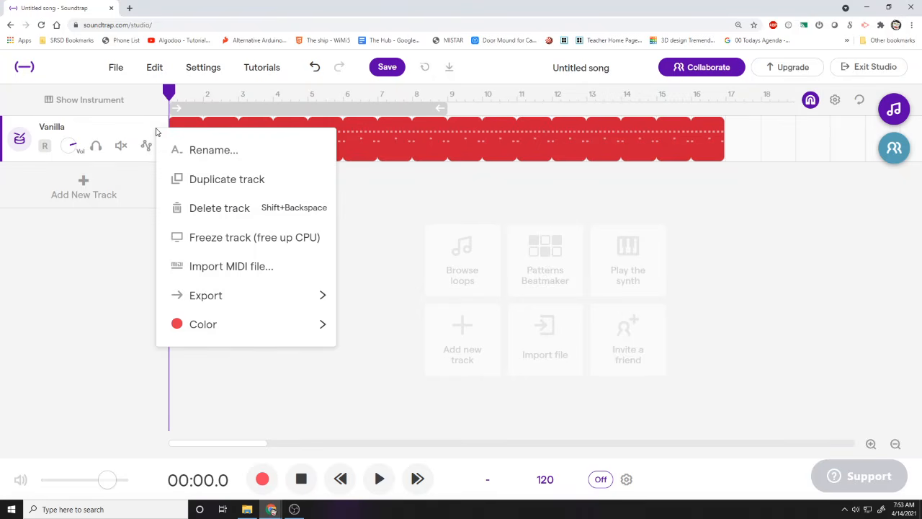
{"action": "left_click", "coordinate": [110, 136]}
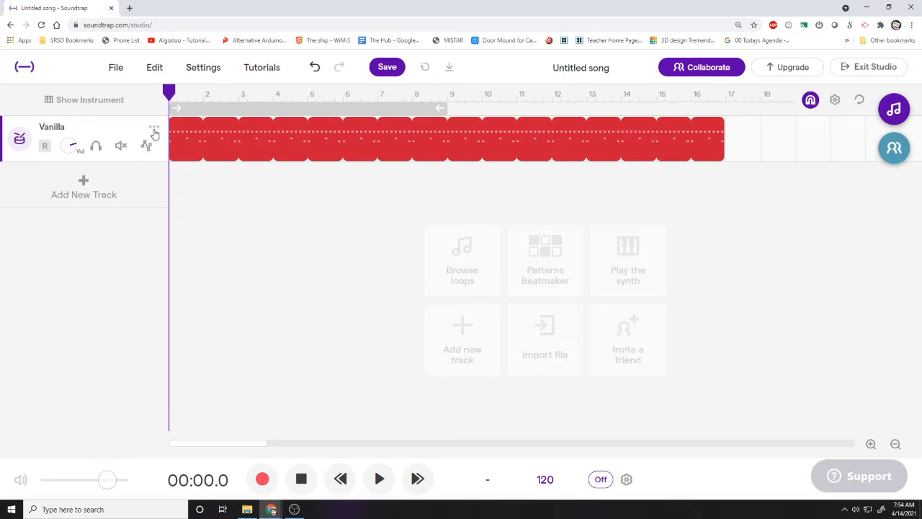
{"action": "left_click", "coordinate": [154, 131]}
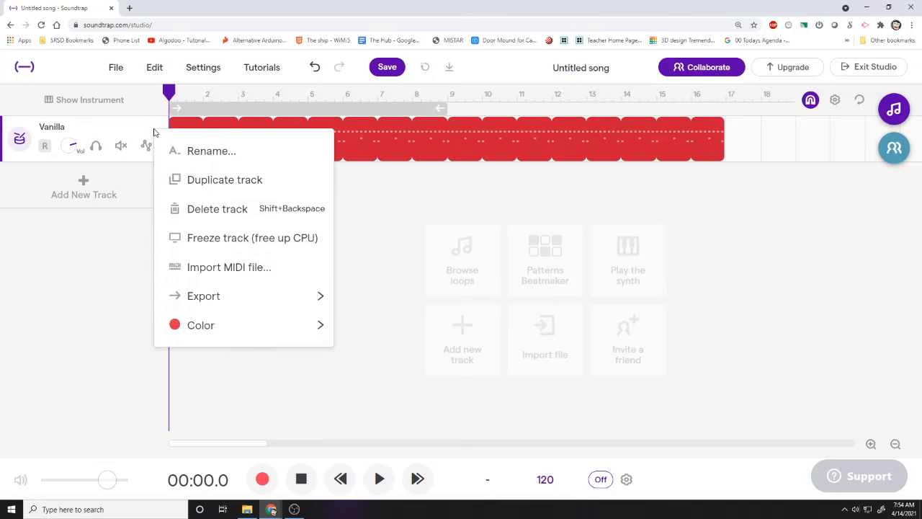
{"action": "left_click", "coordinate": [194, 181]}
- Duplicate the second Vanilla drum track to make a third copy of the looped pattern
{"action": "left_click", "coordinate": [157, 179]}
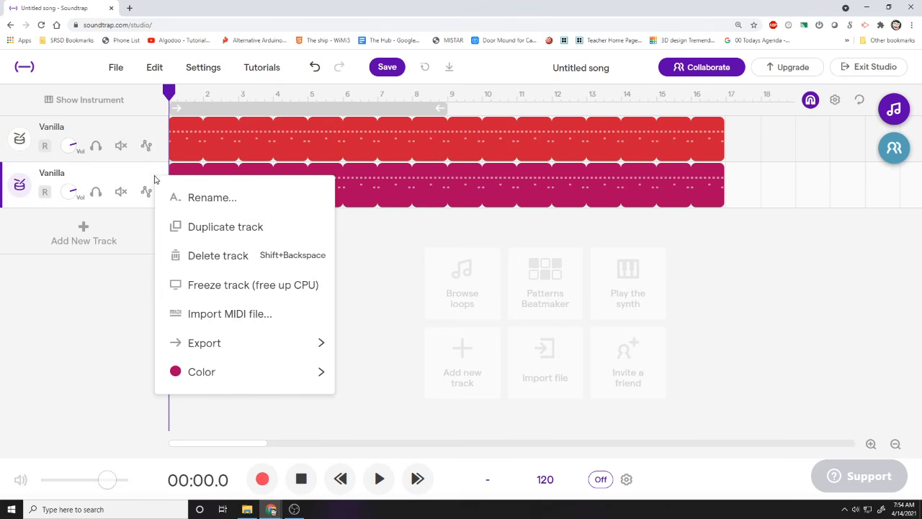
{"action": "left_click", "coordinate": [184, 229]}
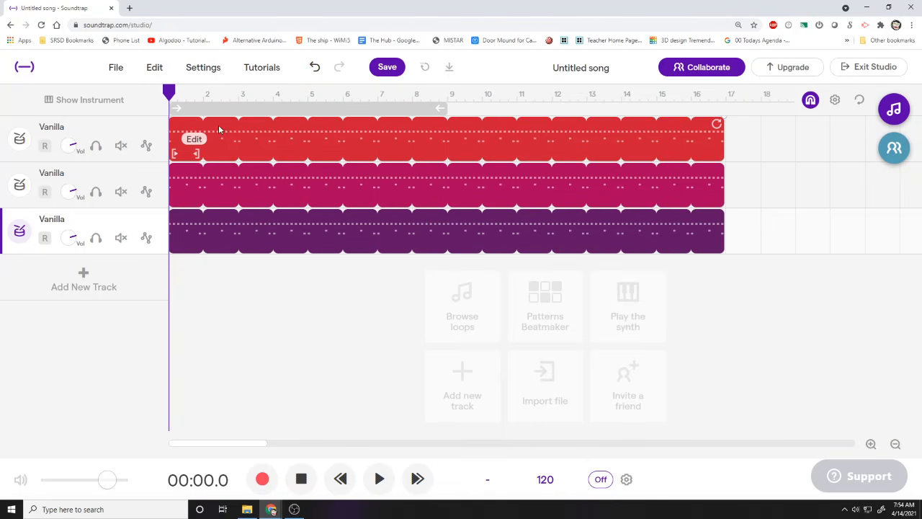
- Remove all closed hi-hat hits and the snare hit from the first Vanilla track's pattern, keeping only the kick, and close the pattern editor
{"action": "left_click", "coordinate": [235, 144]}
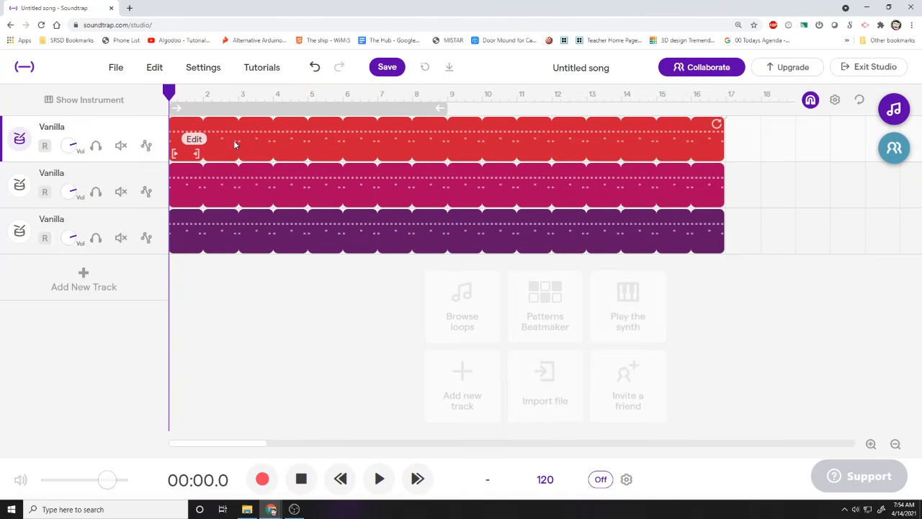
{"action": "double_click", "coordinate": [234, 144]}
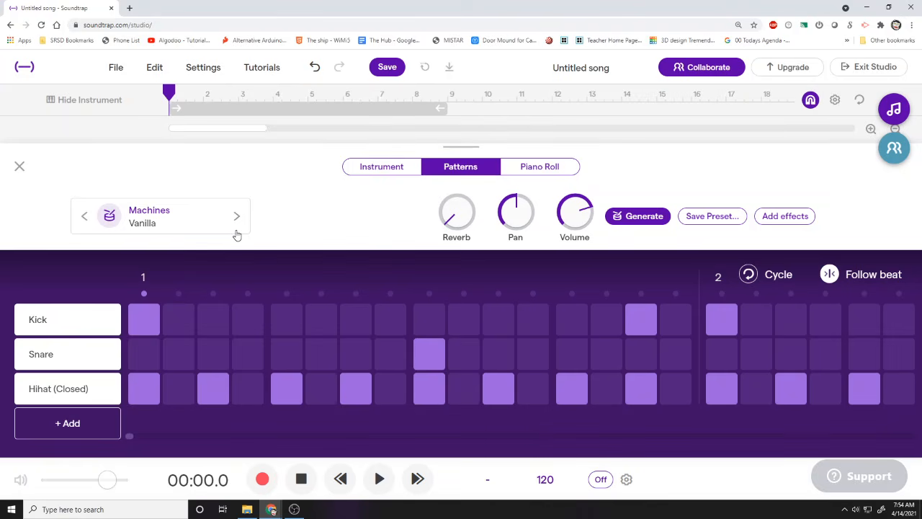
{"action": "left_click", "coordinate": [135, 393]}
{"action": "left_click", "coordinate": [204, 390]}
{"action": "left_click", "coordinate": [213, 393]}
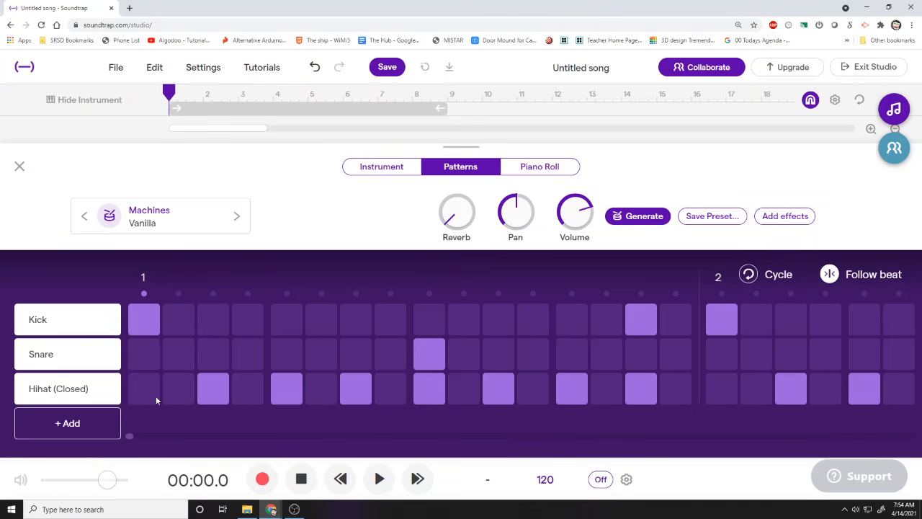
{"action": "left_click", "coordinate": [148, 395]}
{"action": "left_click", "coordinate": [134, 399]}
{"action": "left_click", "coordinate": [213, 390]}
{"action": "left_click", "coordinate": [283, 395]}
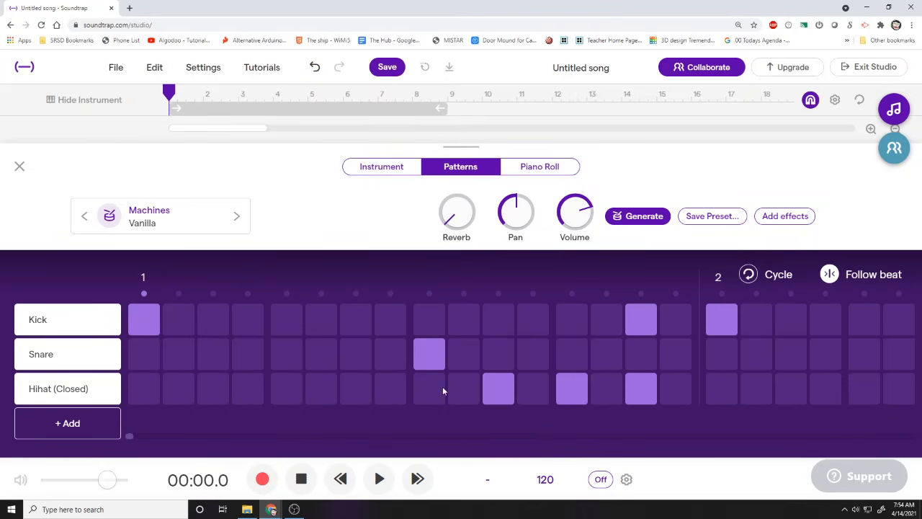
{"action": "left_click", "coordinate": [498, 389]}
{"action": "left_click", "coordinate": [572, 389]}
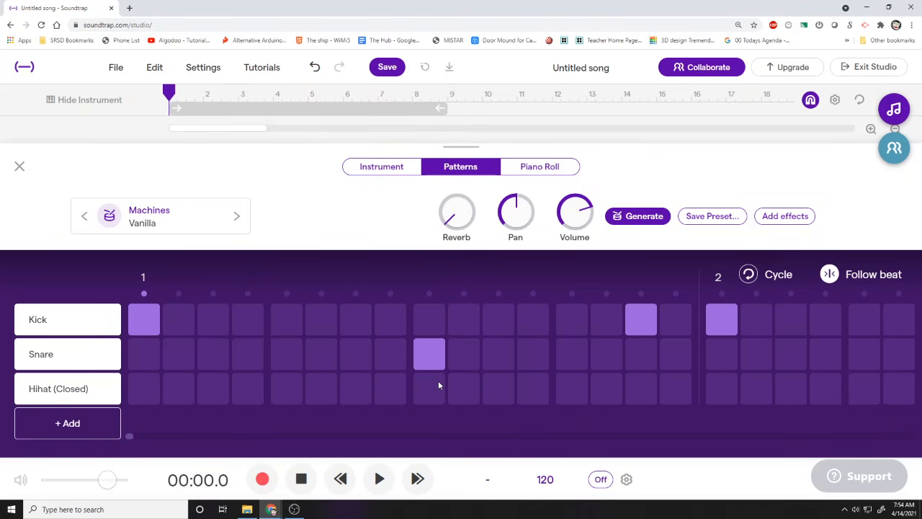
{"action": "left_click", "coordinate": [430, 356]}
{"action": "left_click", "coordinate": [20, 166]}
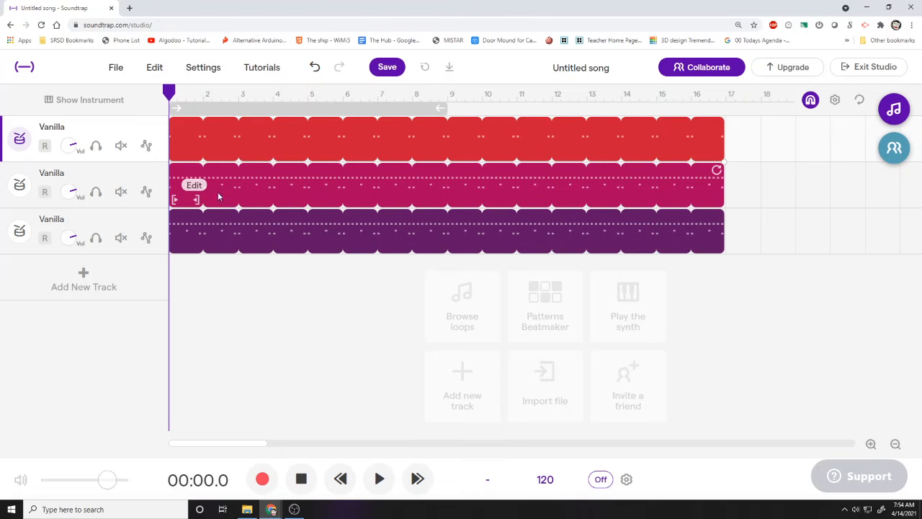
- Remove all closed hi-hat and kick hits from the second Vanilla track's pattern, keeping only the snare, and close the pattern editor
{"action": "double_click", "coordinate": [252, 198]}
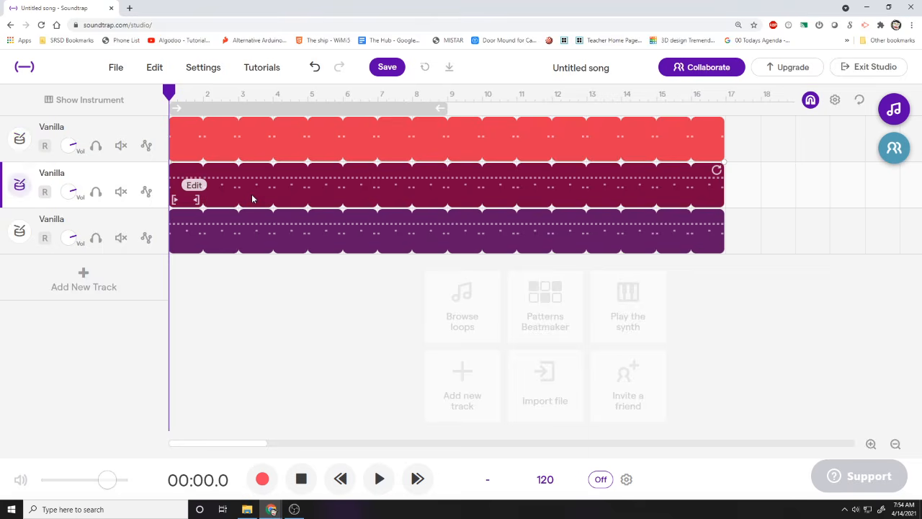
{"action": "left_click_drag", "start_coordinate": [141, 392], "coordinate": [644, 391]}
{"action": "left_click", "coordinate": [145, 320]}
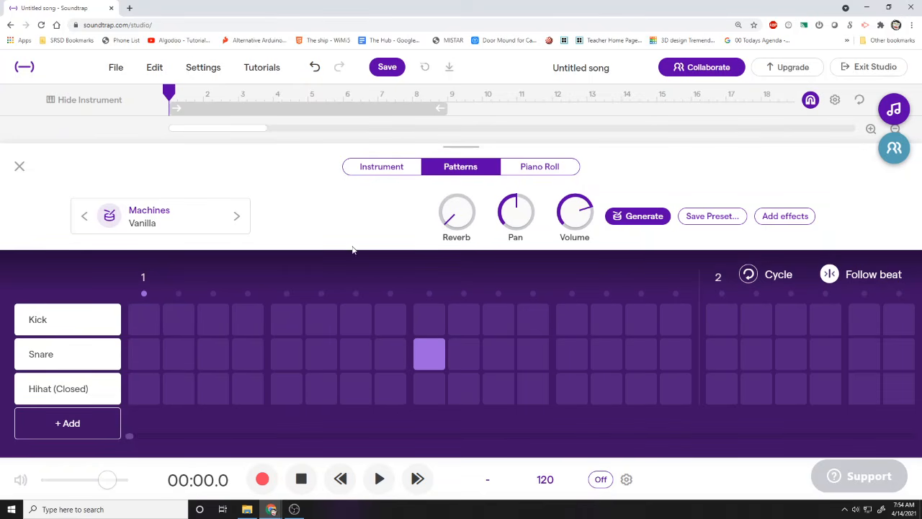
{"action": "left_click", "coordinate": [19, 167]}
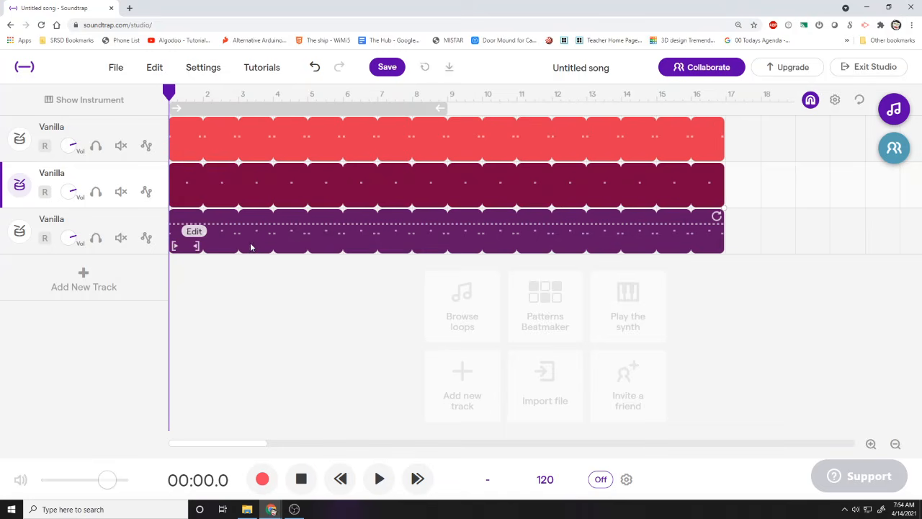
- Strip the third Vanilla track's pattern down to its closed hi-hats and play the three tracks together from the beginning
{"action": "left_click", "coordinate": [250, 247]}
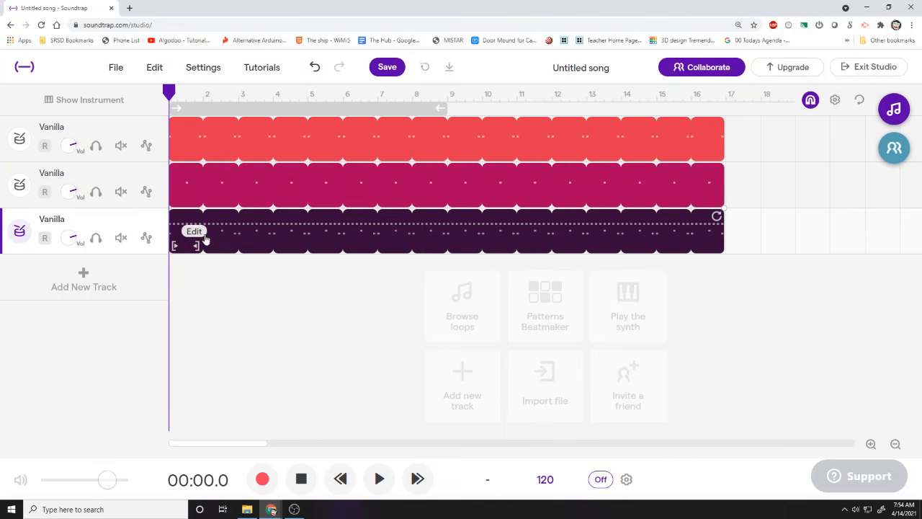
{"action": "double_click", "coordinate": [252, 245]}
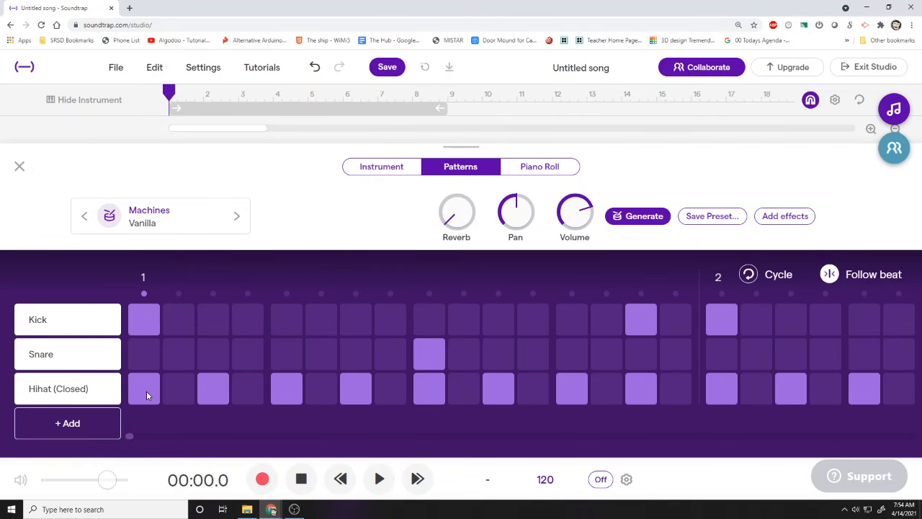
{"action": "left_click", "coordinate": [145, 320]}
{"action": "left_click", "coordinate": [429, 354]}
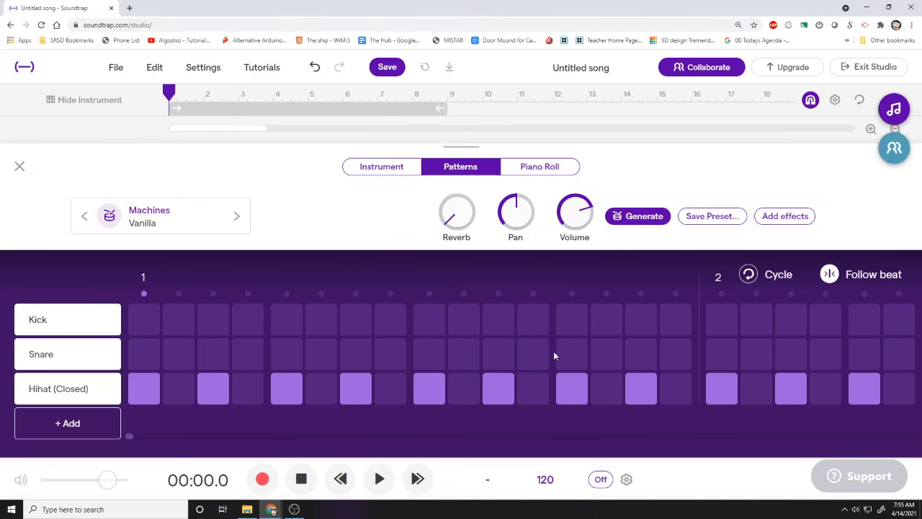
{"action": "left_click", "coordinate": [19, 166]}
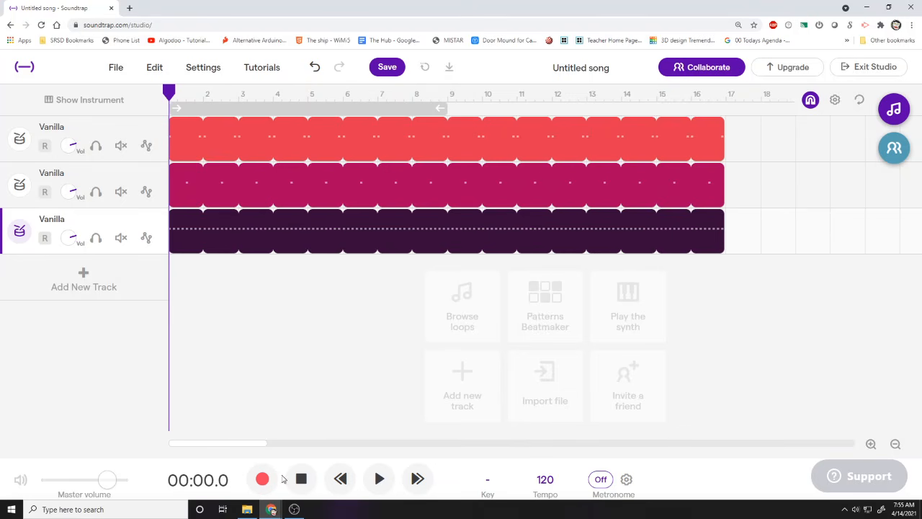
{"action": "left_click", "coordinate": [383, 486]}
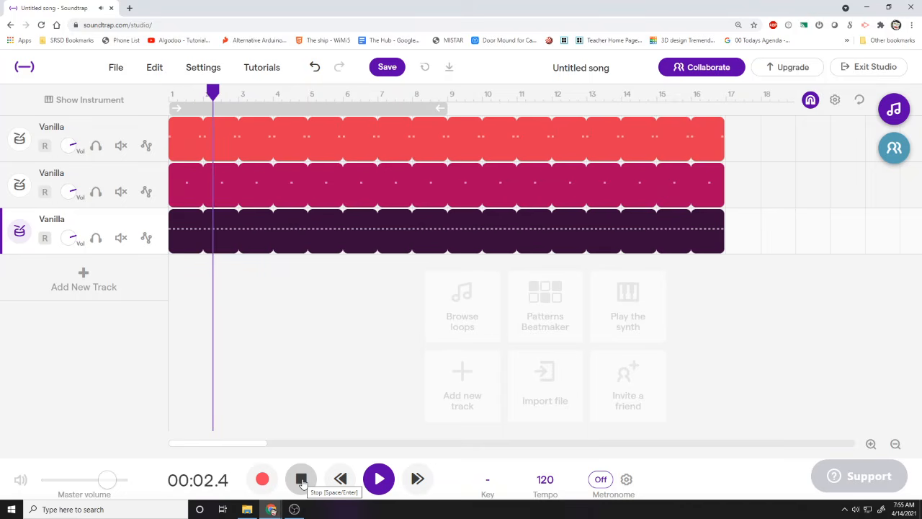
{"action": "left_click", "coordinate": [302, 480]}
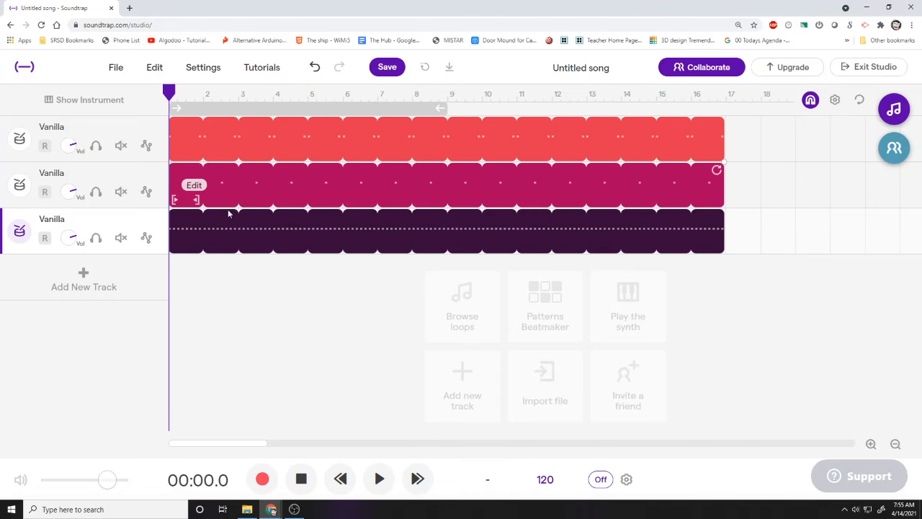
- Show bar 4 of the second Vanilla track's snare pattern in the pattern editor and play it from the start of that bar
{"action": "left_click", "coordinate": [272, 98]}
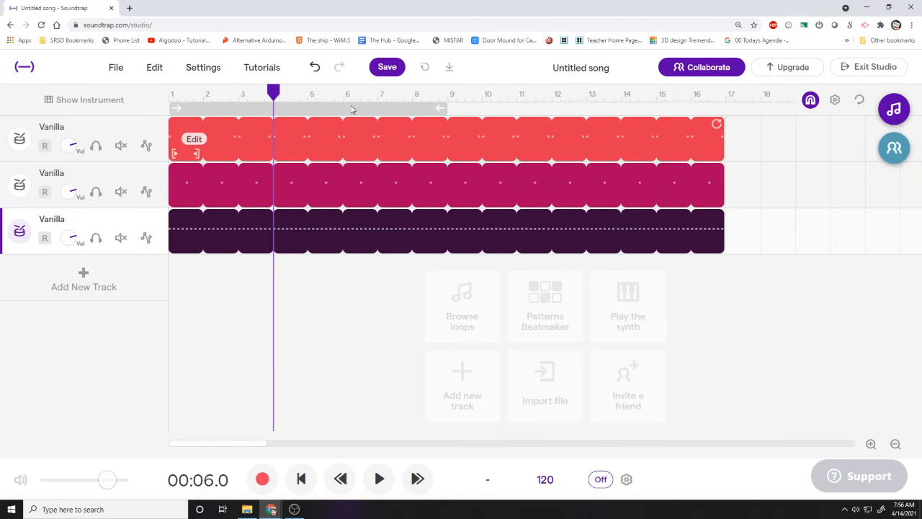
{"action": "left_click", "coordinate": [286, 182]}
{"action": "double_click", "coordinate": [286, 190]}
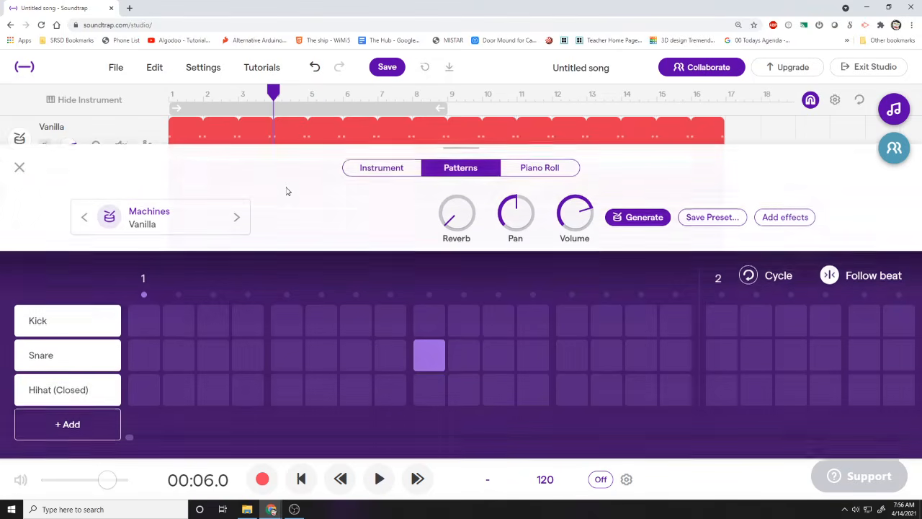
{"action": "left_click", "coordinate": [18, 168]}
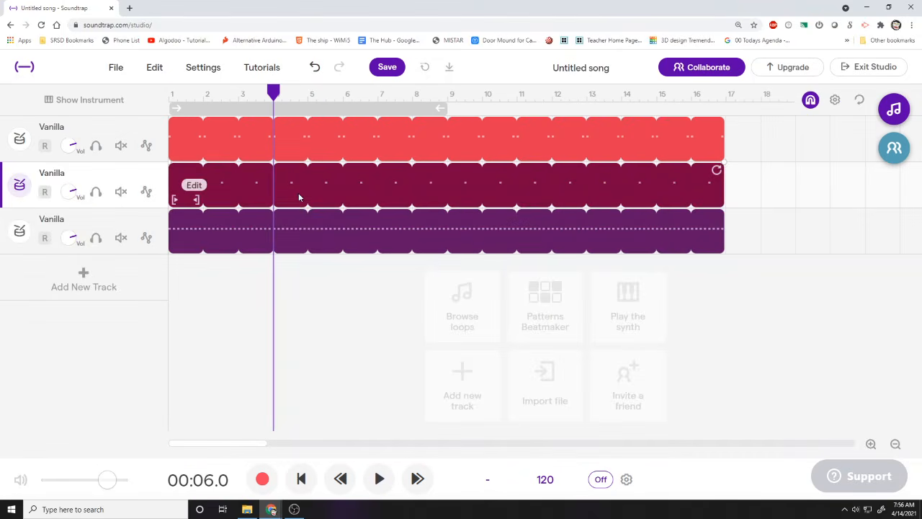
{"action": "double_click", "coordinate": [298, 197]}
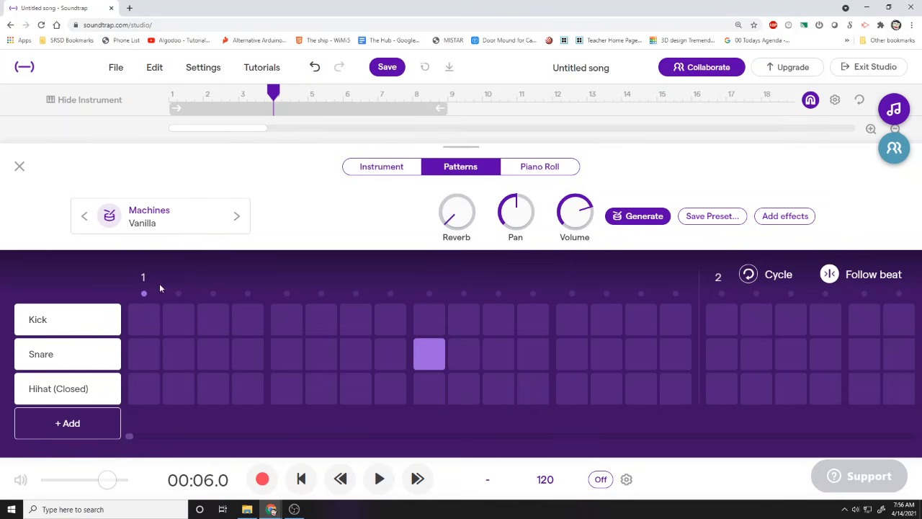
{"action": "left_click", "coordinate": [240, 94]}
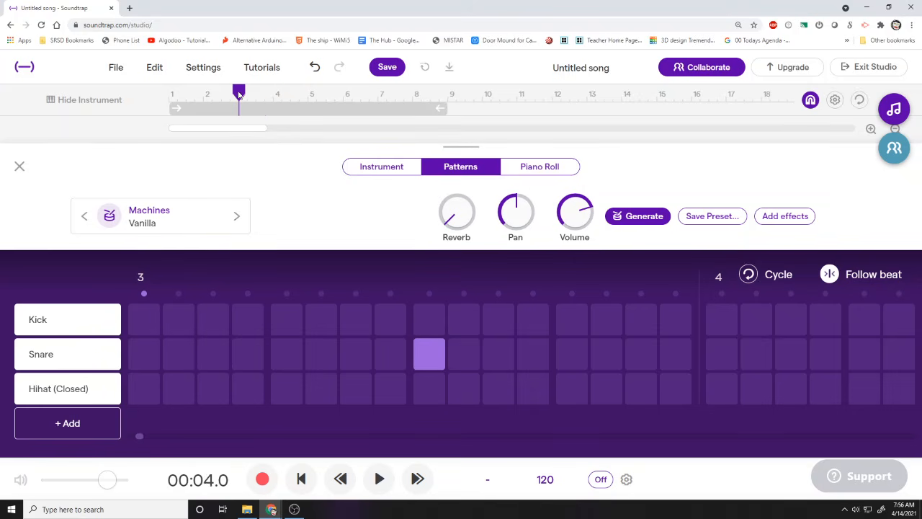
{"action": "left_click_drag", "start_coordinate": [239, 95], "coordinate": [273, 94]}
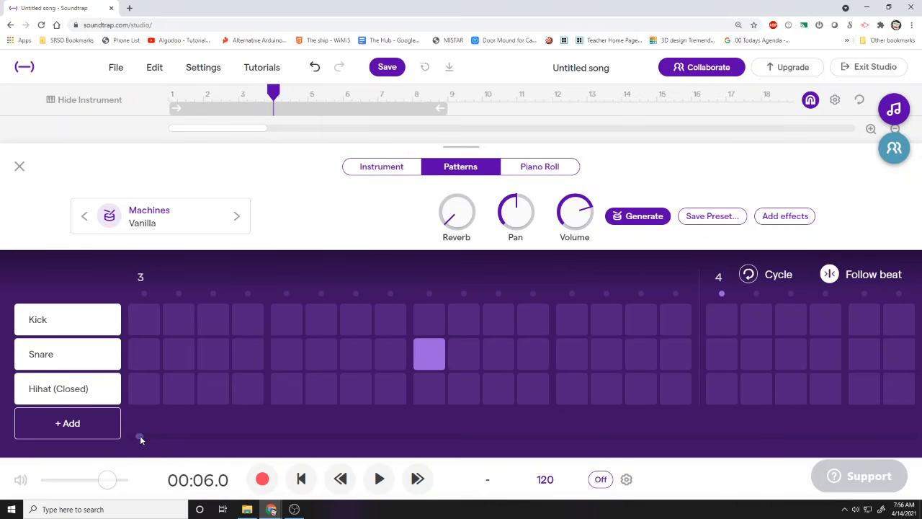
{"action": "left_click_drag", "start_coordinate": [140, 436], "coordinate": [146, 435]}
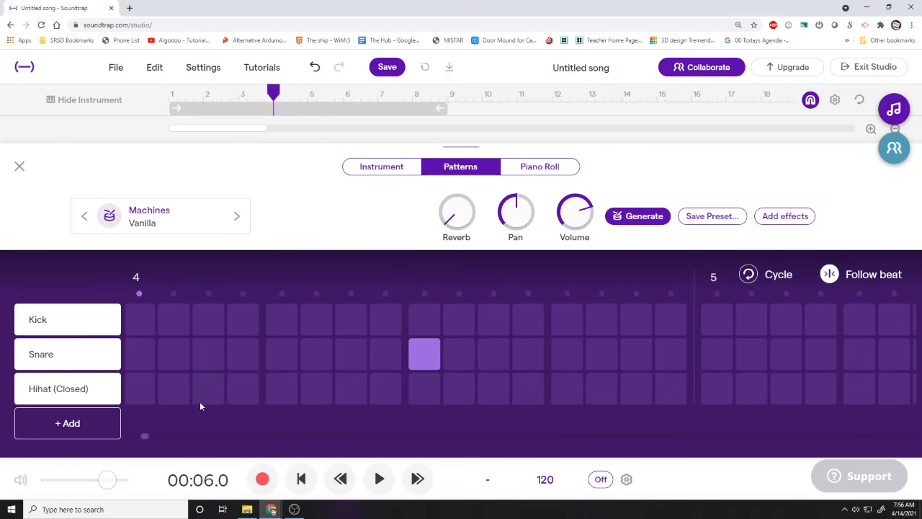
{"action": "left_click", "coordinate": [379, 479]}
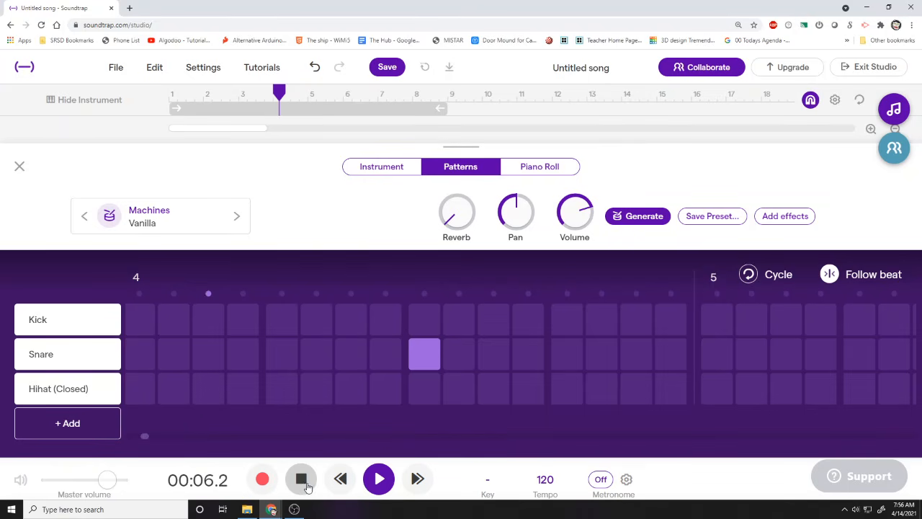
{"action": "left_click", "coordinate": [302, 480]}
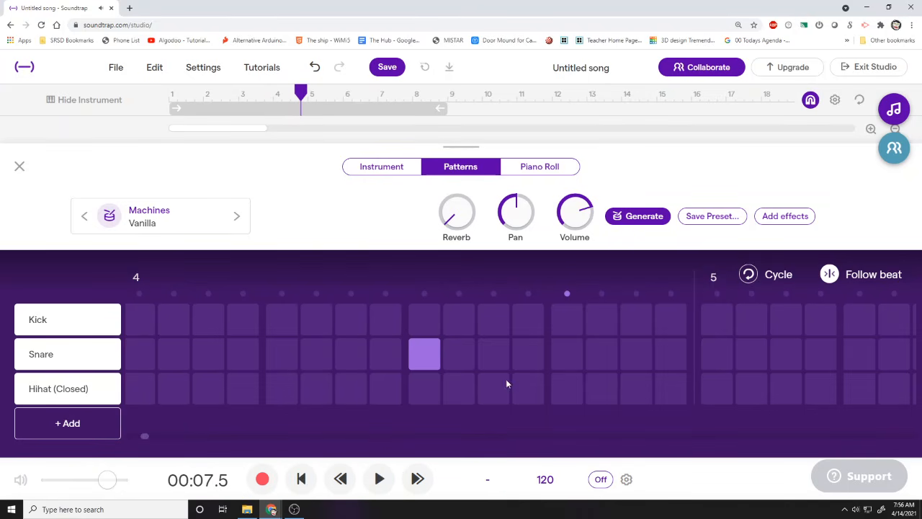
- Add snare hits on steps 13, 14 and 16 of bar 4 and play the bar back from its start
{"action": "left_click", "coordinate": [665, 356]}
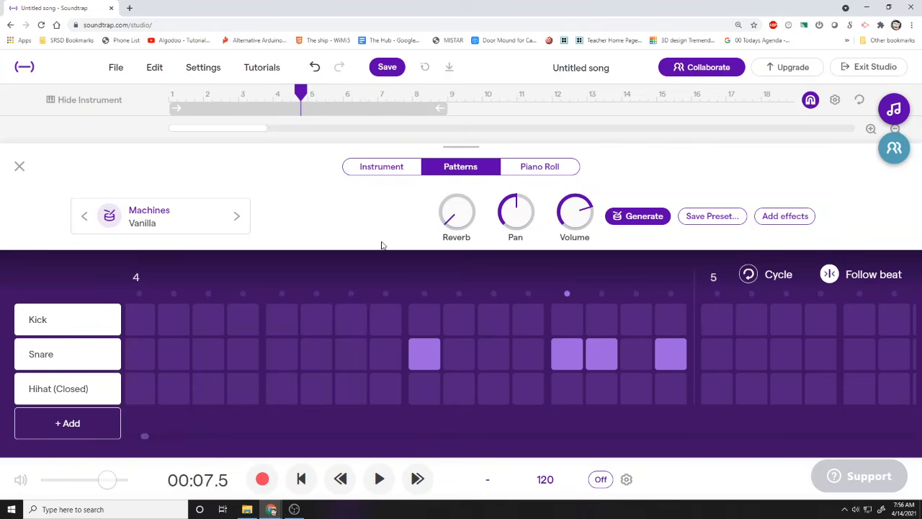
{"action": "left_click_drag", "start_coordinate": [303, 93], "coordinate": [274, 95]}
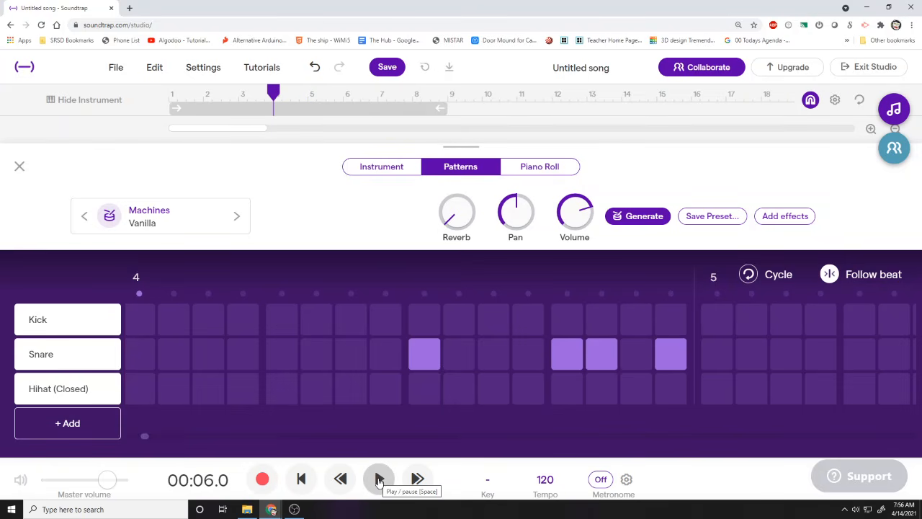
{"action": "left_click", "coordinate": [378, 480]}
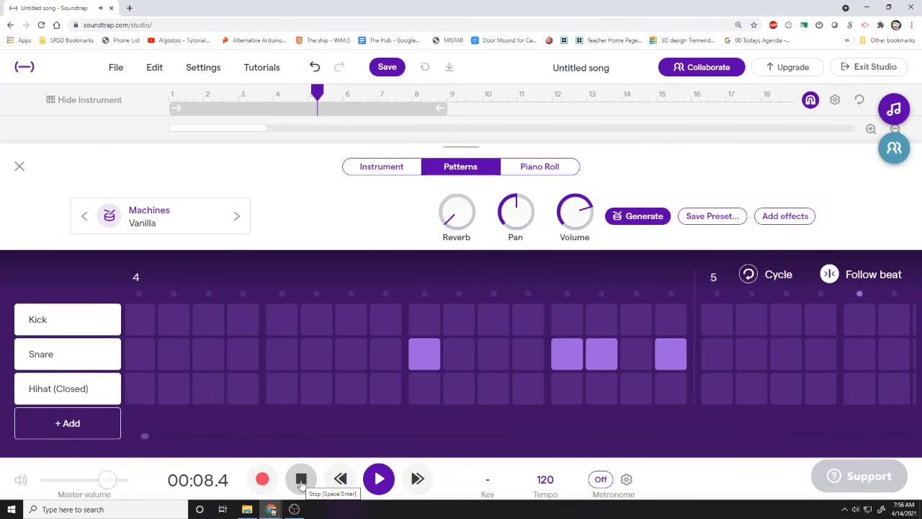
{"action": "left_click", "coordinate": [302, 484]}
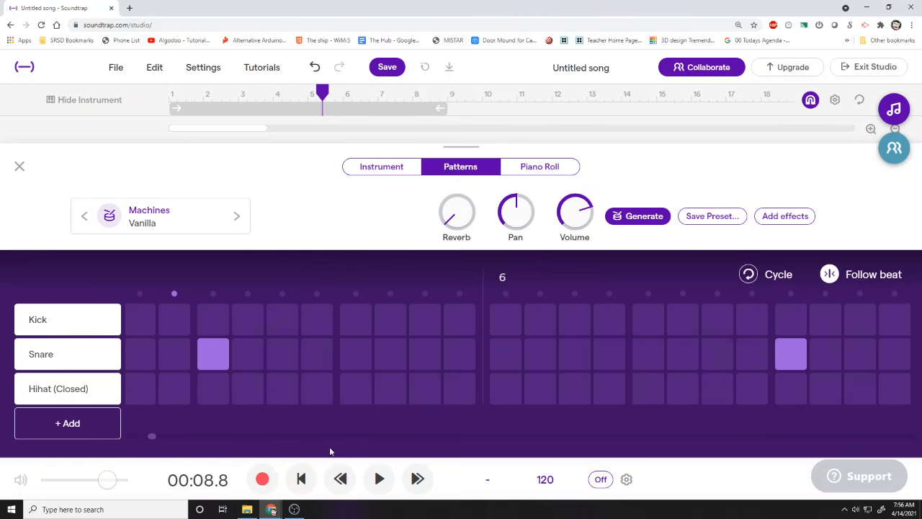
- Add snare hits on steps 10, 13 and 16 of bar 8 and play the bar back from its start
{"action": "left_click_drag", "start_coordinate": [153, 436], "coordinate": [157, 436]}
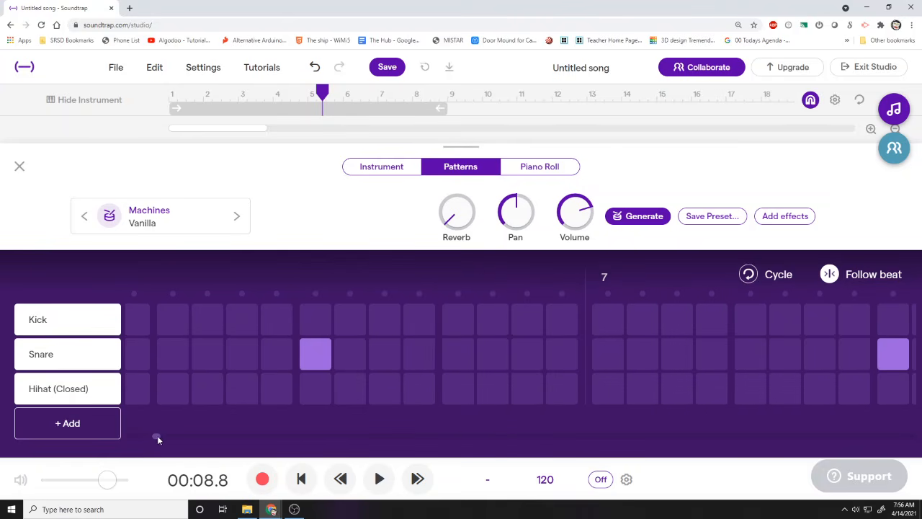
{"action": "left_click_drag", "start_coordinate": [322, 92], "coordinate": [414, 97]}
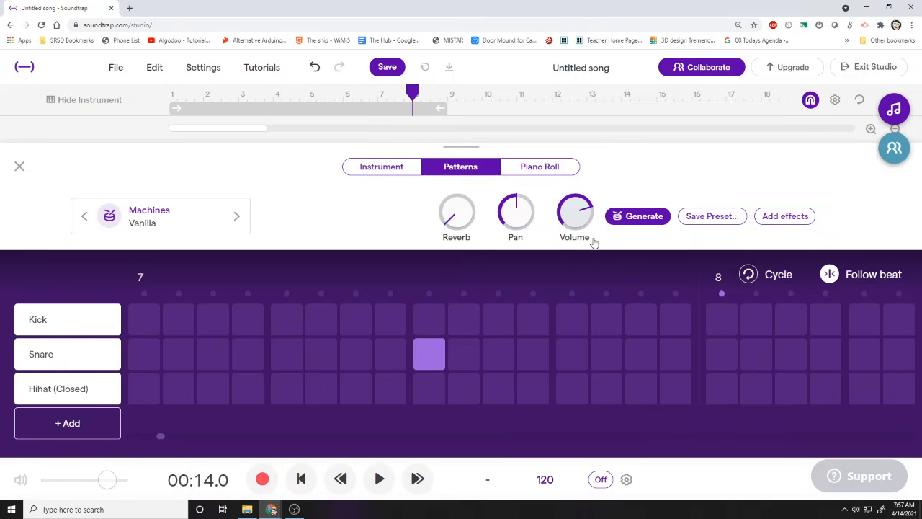
{"action": "left_click_drag", "start_coordinate": [161, 435], "coordinate": [167, 435]}
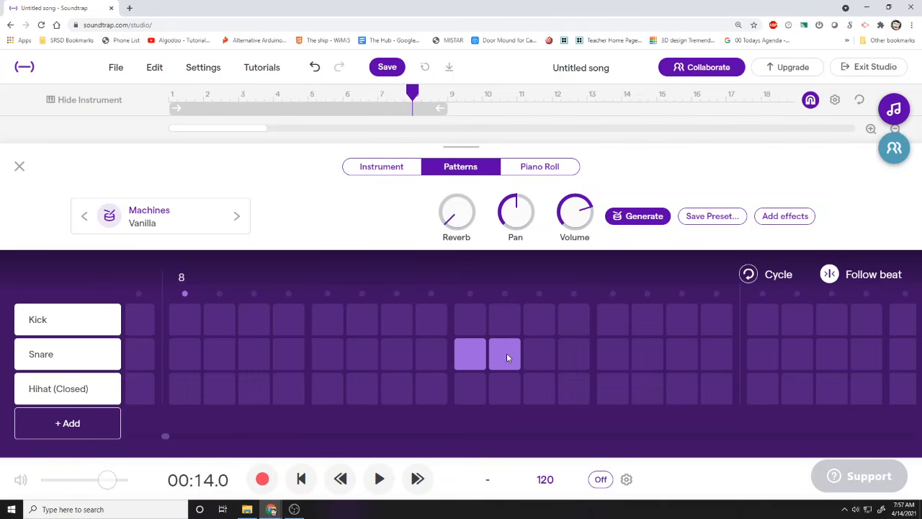
{"action": "left_click", "coordinate": [614, 357]}
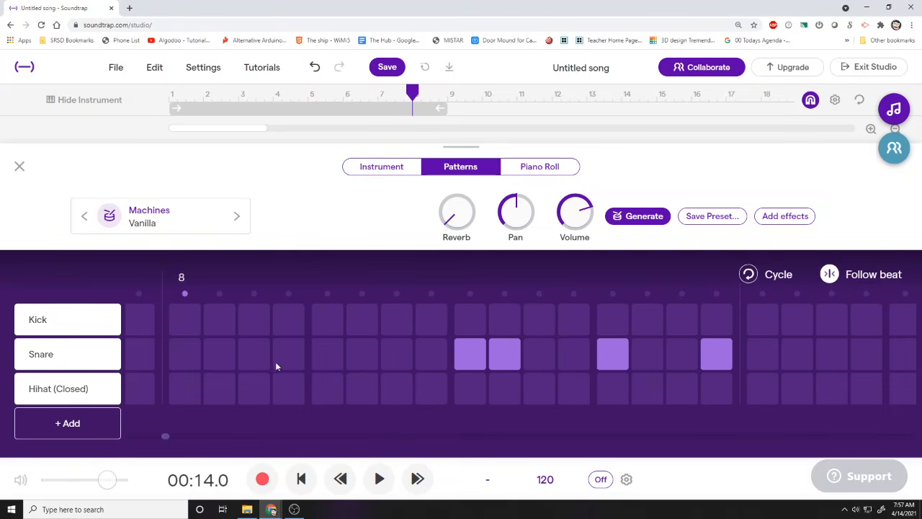
{"action": "mouse_move", "coordinate": [276, 364]}
{"action": "left_mouse_down"}
{"action": "mouse_move", "coordinate": [395, 357]}
{"action": "mouse_move", "coordinate": [292, 365]}
{"action": "left_mouse_up"}
{"action": "left_click", "coordinate": [379, 479]}
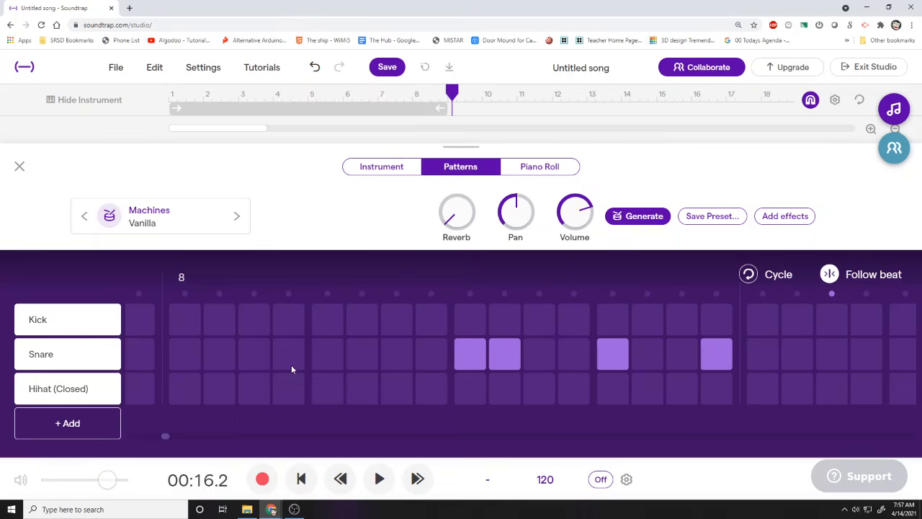
- Leave the pattern editor and delete the second Vanilla track's snare region from bar 9 onward
{"action": "left_click", "coordinate": [19, 167]}
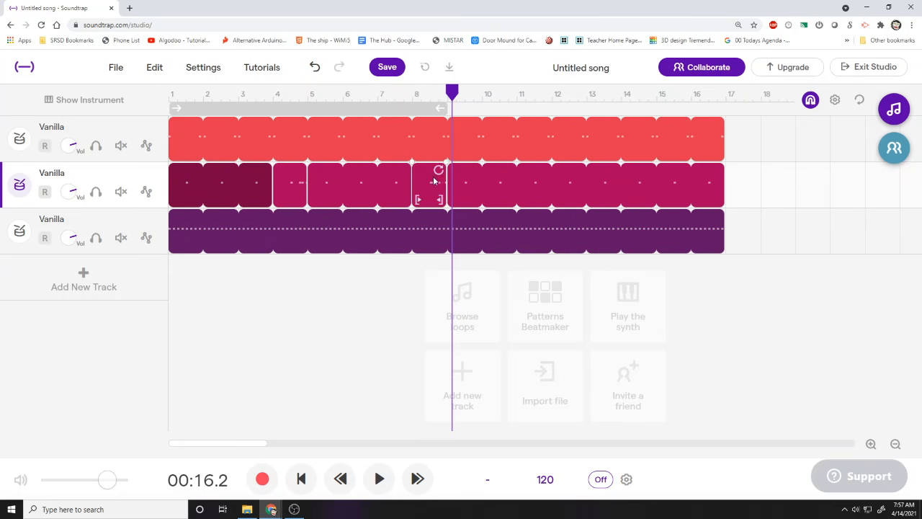
{"action": "left_click", "coordinate": [289, 181]}
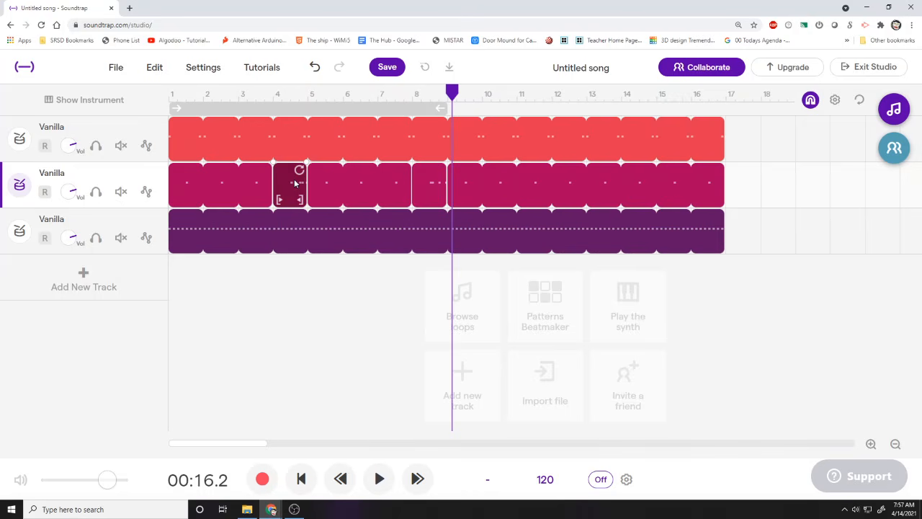
{"action": "left_click", "coordinate": [420, 180]}
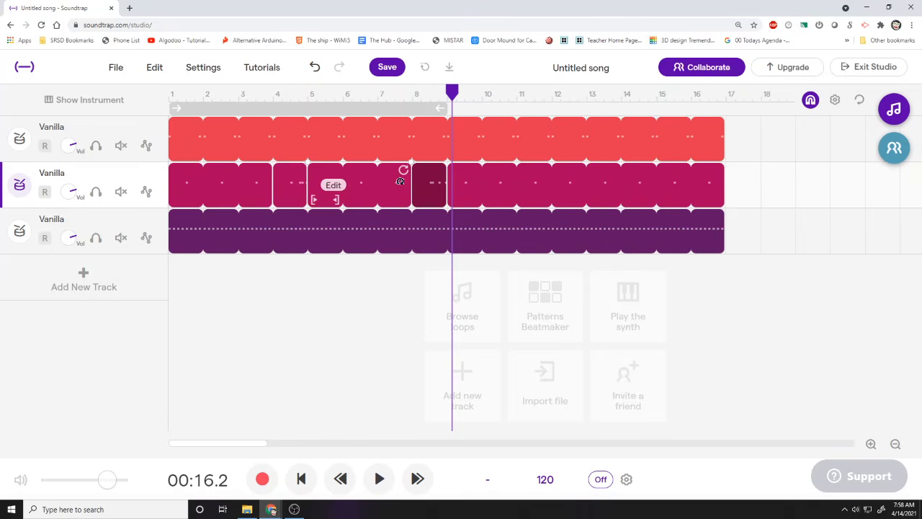
{"action": "left_click", "coordinate": [570, 190]}
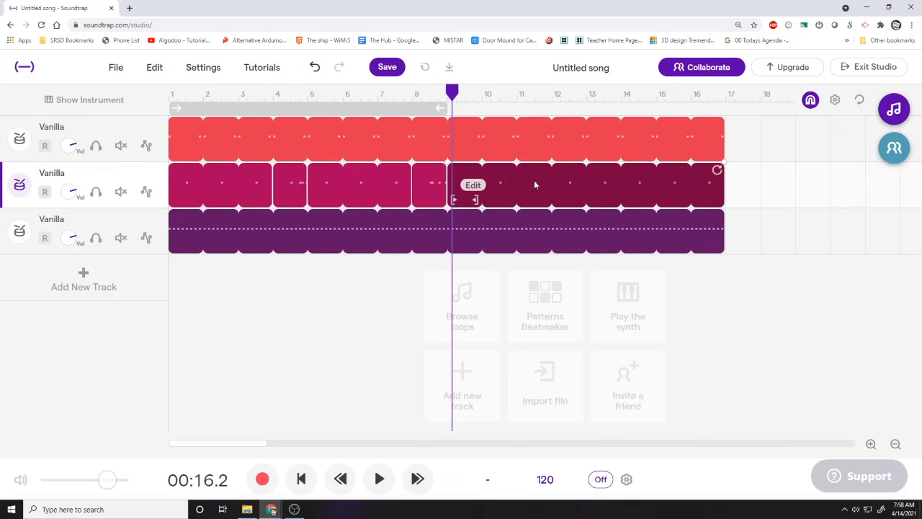
{"action": "key", "text": "Delete"}
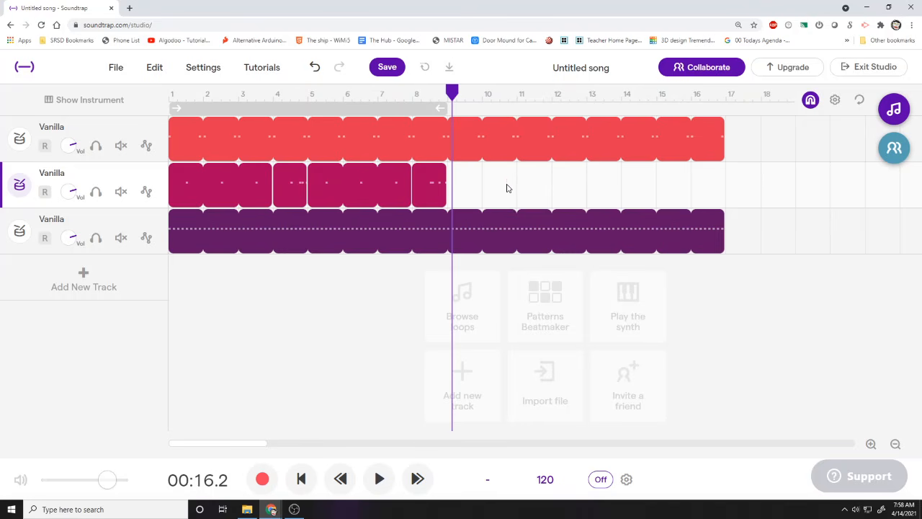
- Merge the snare regions of bars 1 to 8 into one region and loop it through the end of bar 16
{"action": "left_click_drag", "start_coordinate": [535, 177], "coordinate": [220, 195]}
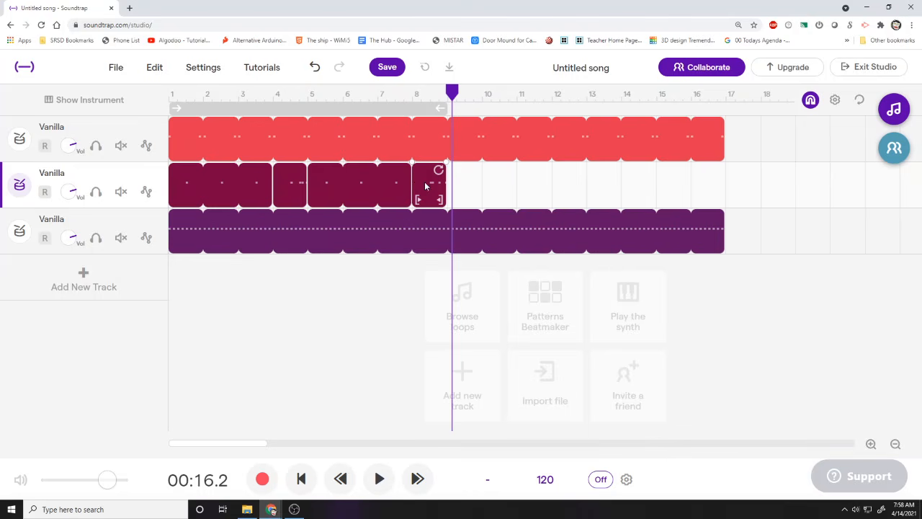
{"action": "left_click", "coordinate": [155, 68]}
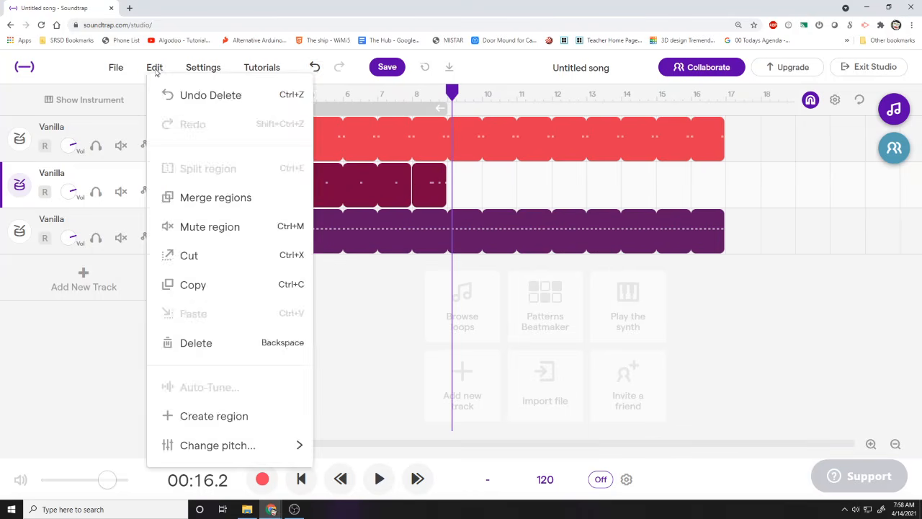
{"action": "left_click", "coordinate": [154, 68]}
{"action": "left_click", "coordinate": [157, 68]}
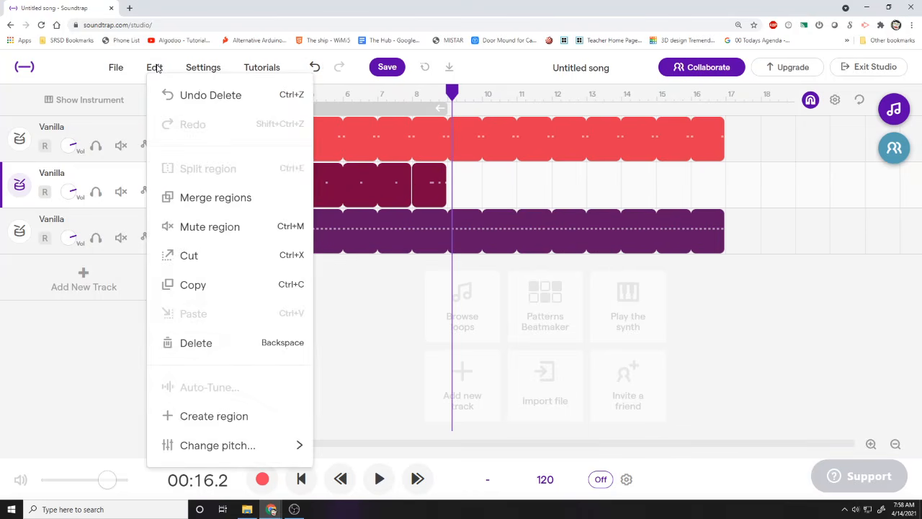
{"action": "left_click", "coordinate": [210, 198]}
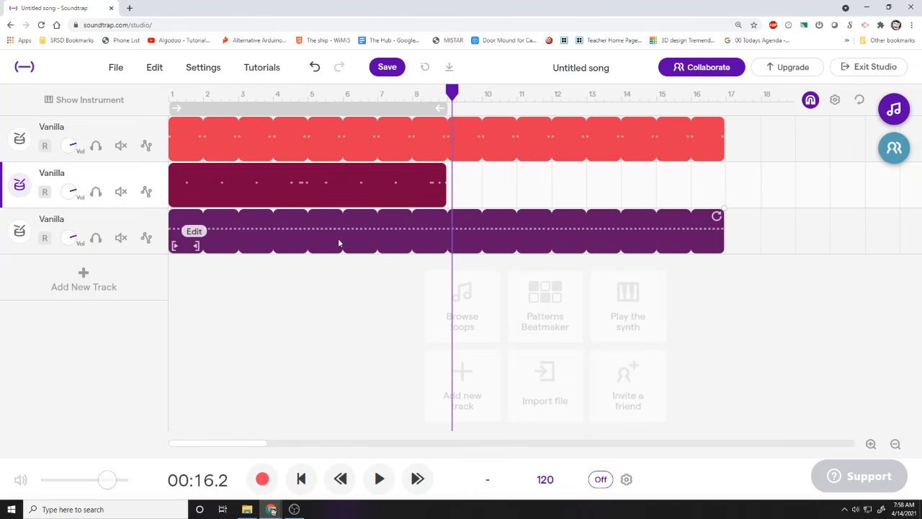
{"action": "left_click_drag", "start_coordinate": [439, 173], "coordinate": [720, 205]}
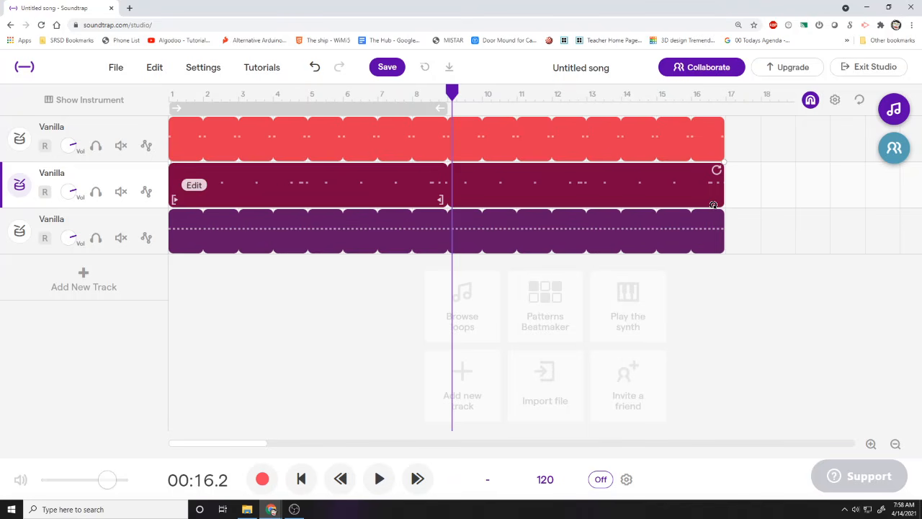
- Edit the first Vanilla track's kick pattern so bar 1 keeps only the hit on step 1
{"action": "left_click", "coordinate": [301, 478]}
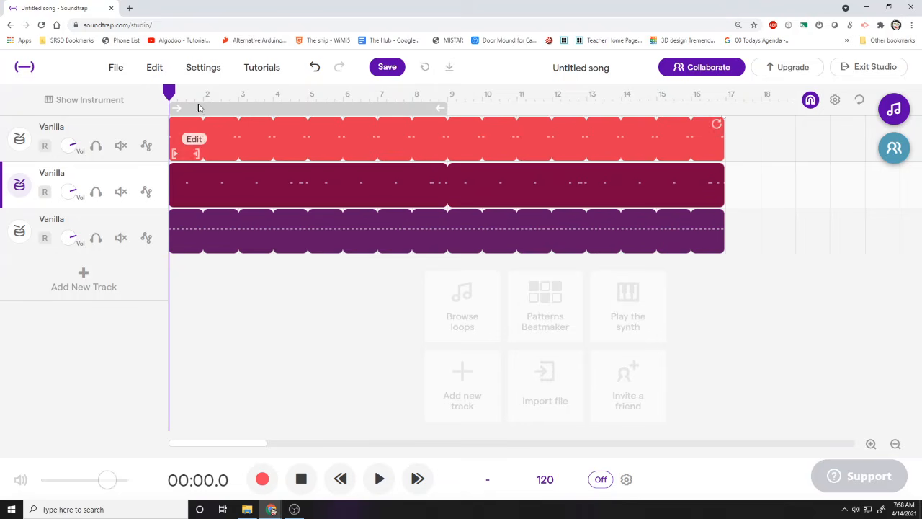
{"action": "left_click", "coordinate": [250, 139]}
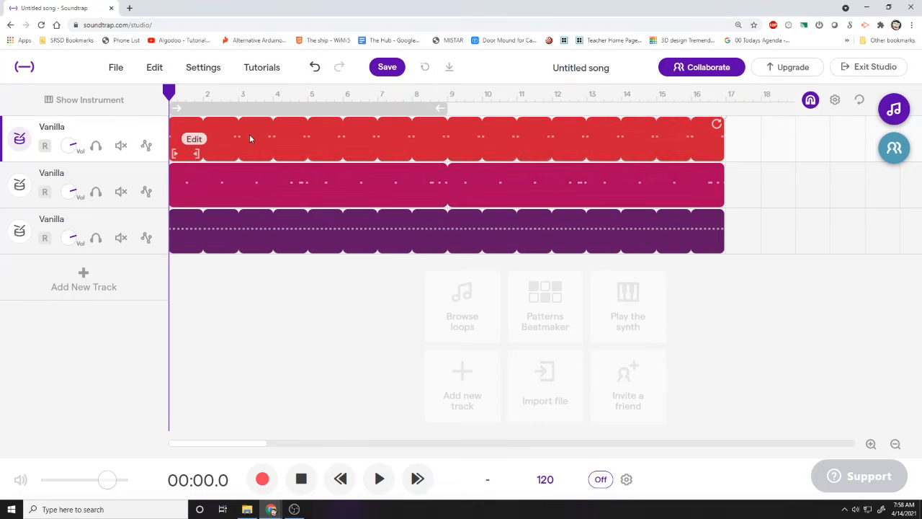
{"action": "double_click", "coordinate": [248, 134]}
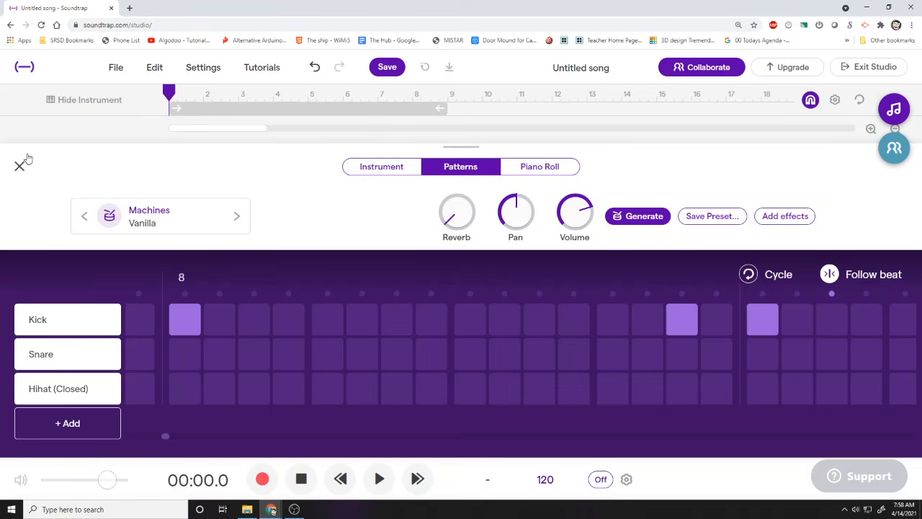
{"action": "left_click_drag", "start_coordinate": [170, 97], "coordinate": [204, 101]}
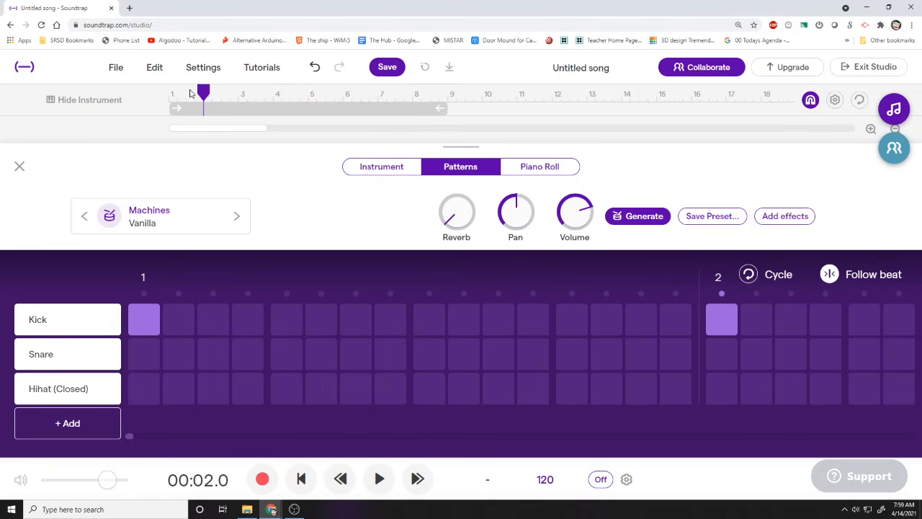
- Set bar 2 of the kick pattern to hits on steps 1 and 16 only
{"action": "left_click_drag", "start_coordinate": [205, 92], "coordinate": [232, 101]}
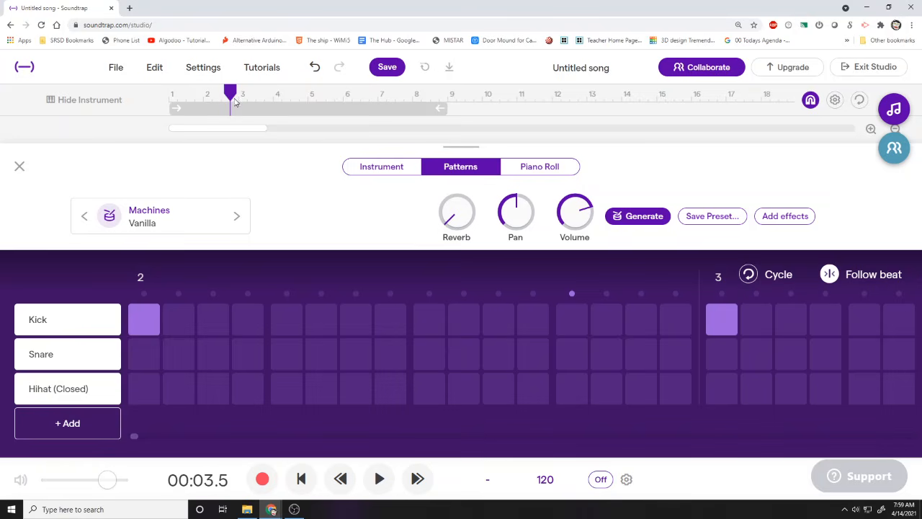
{"action": "left_click", "coordinate": [674, 317]}
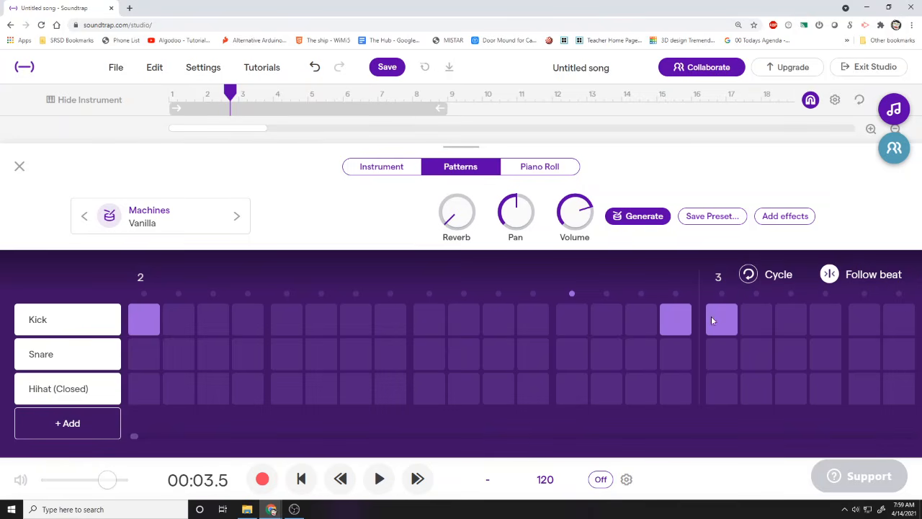
{"action": "left_click", "coordinate": [711, 319]}
- Try kick hits on steps 7 and 11 of bar 3, then settle on hits on steps 1 and 15
{"action": "mouse_move", "coordinate": [234, 95]}
{"action": "left_mouse_down"}
{"action": "mouse_move", "coordinate": [268, 96]}
{"action": "mouse_move", "coordinate": [252, 99]}
{"action": "left_mouse_up"}
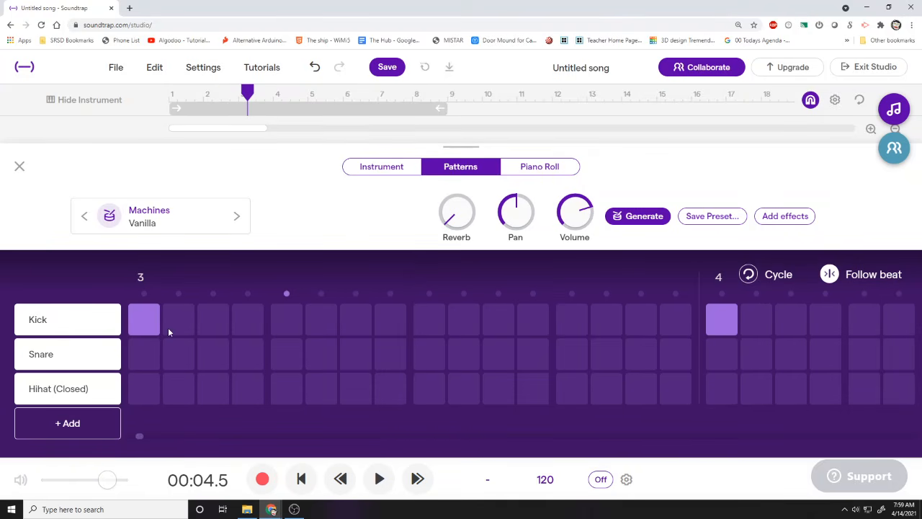
{"action": "left_click", "coordinate": [359, 322]}
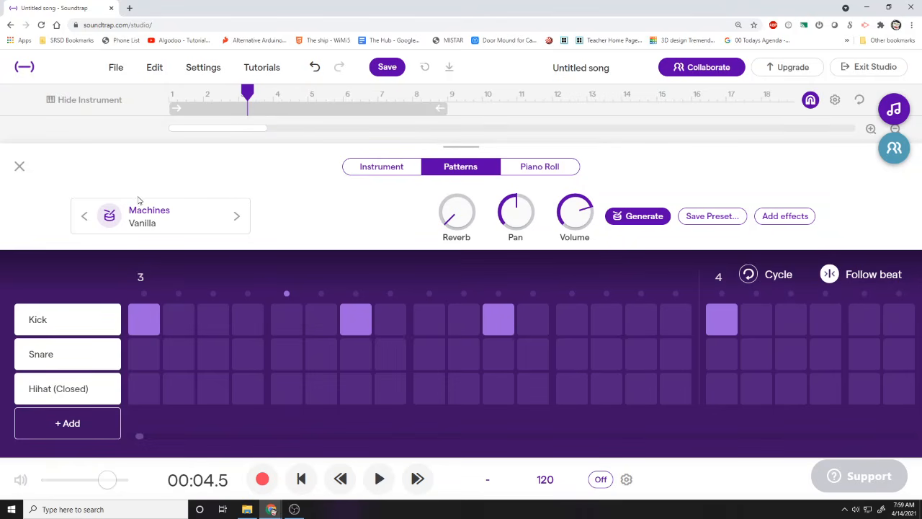
{"action": "mouse_move", "coordinate": [250, 98]}
{"action": "left_mouse_down"}
{"action": "mouse_move", "coordinate": [308, 100]}
{"action": "mouse_move", "coordinate": [150, 103]}
{"action": "mouse_move", "coordinate": [322, 119]}
{"action": "mouse_move", "coordinate": [146, 121]}
{"action": "mouse_move", "coordinate": [273, 124]}
{"action": "mouse_move", "coordinate": [239, 94]}
{"action": "left_mouse_up"}
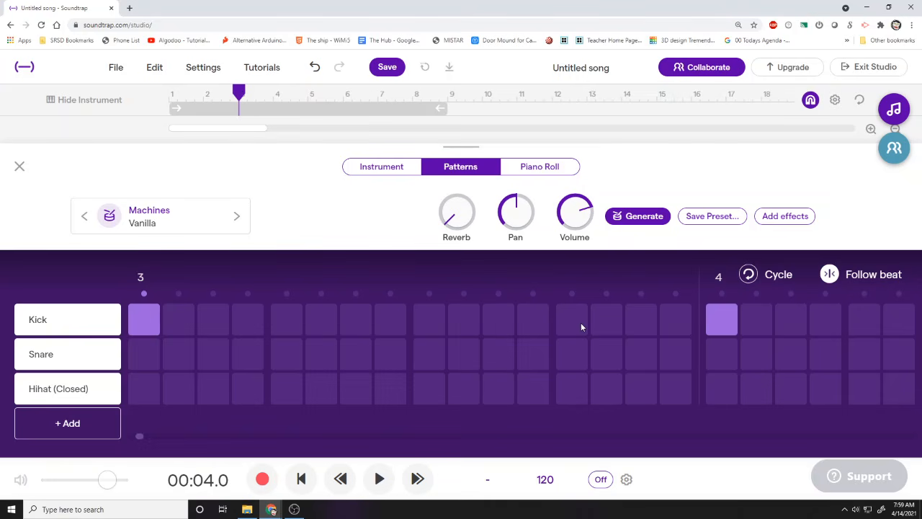
{"action": "left_click", "coordinate": [641, 319]}
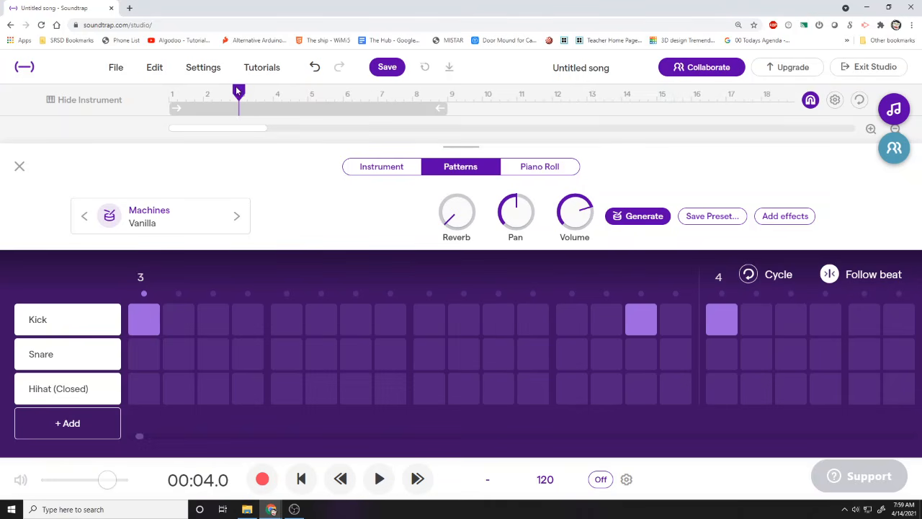
- Set bar 4 of the kick pattern to hits on steps 1, 7 and 11, without the one on step 15
{"action": "mouse_move", "coordinate": [236, 91]}
{"action": "left_mouse_down"}
{"action": "mouse_move", "coordinate": [299, 98]}
{"action": "mouse_move", "coordinate": [283, 101]}
{"action": "left_mouse_up"}
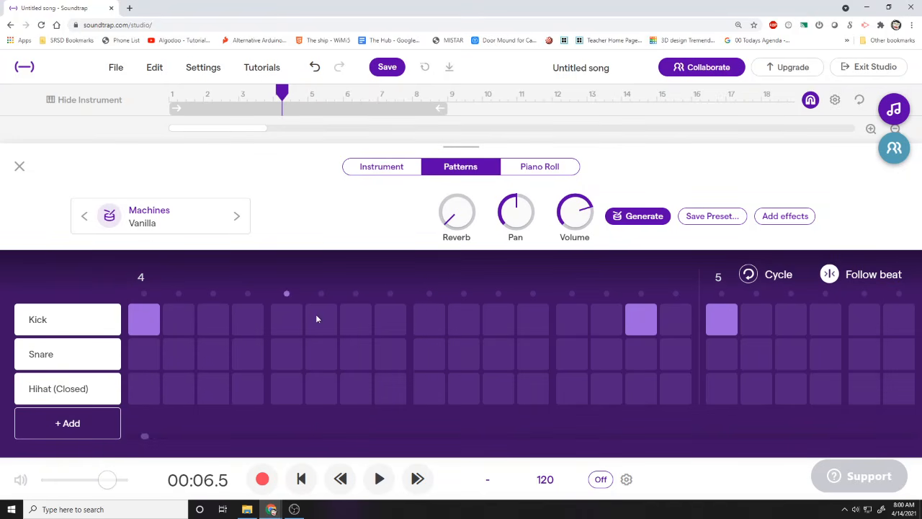
{"action": "left_click", "coordinate": [354, 322]}
{"action": "left_click", "coordinate": [497, 321]}
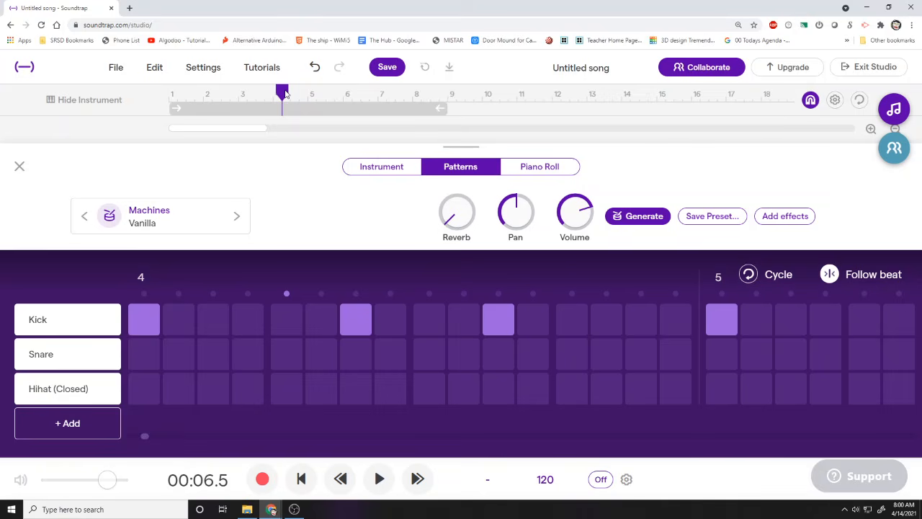
- Play the song from the beginning through the four edited kick bars and stop in bar 5
{"action": "left_click_drag", "start_coordinate": [281, 93], "coordinate": [308, 97]}
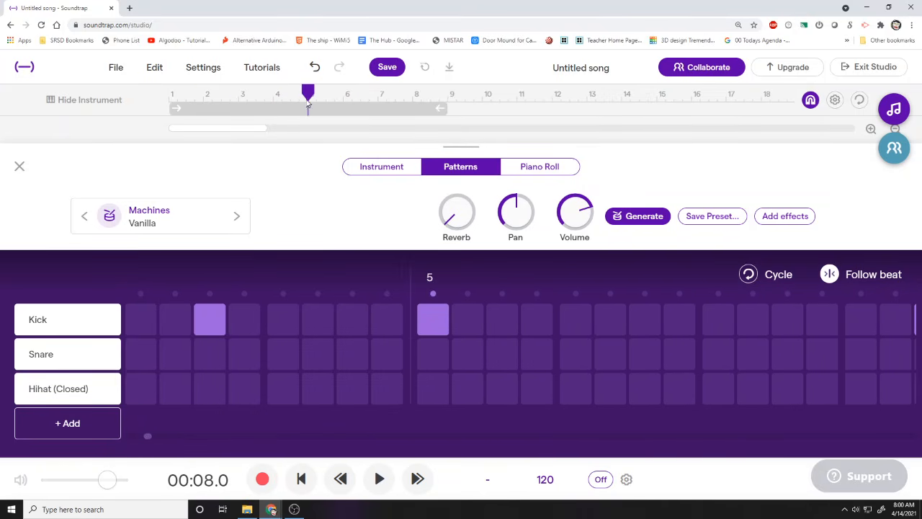
{"action": "left_click", "coordinate": [302, 482]}
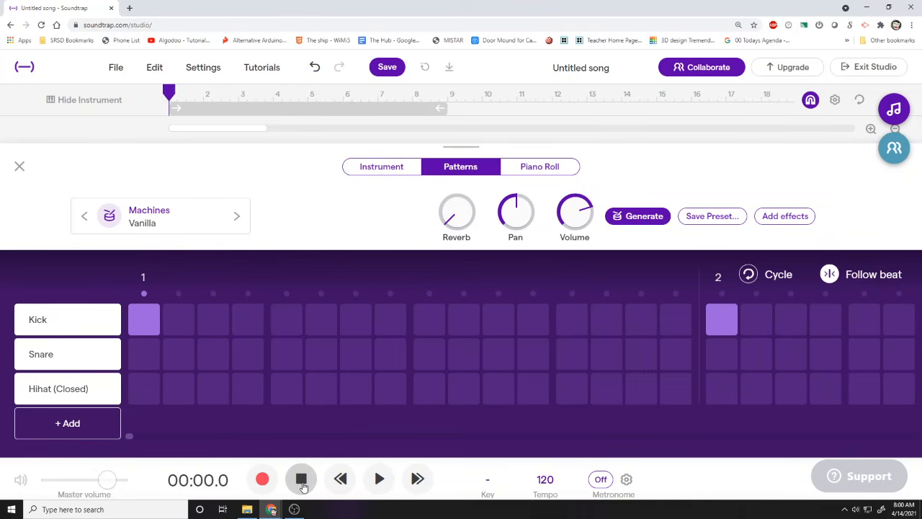
{"action": "left_click", "coordinate": [380, 480]}
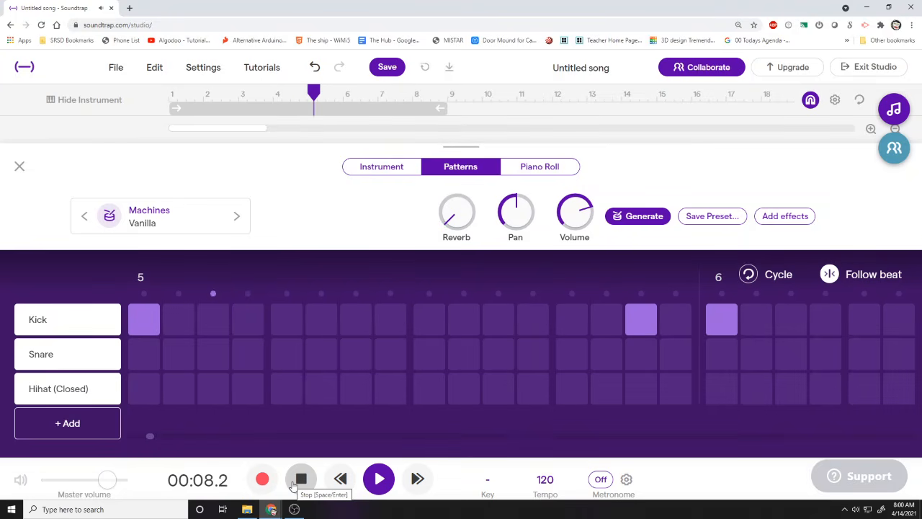
{"action": "left_click", "coordinate": [293, 486]}
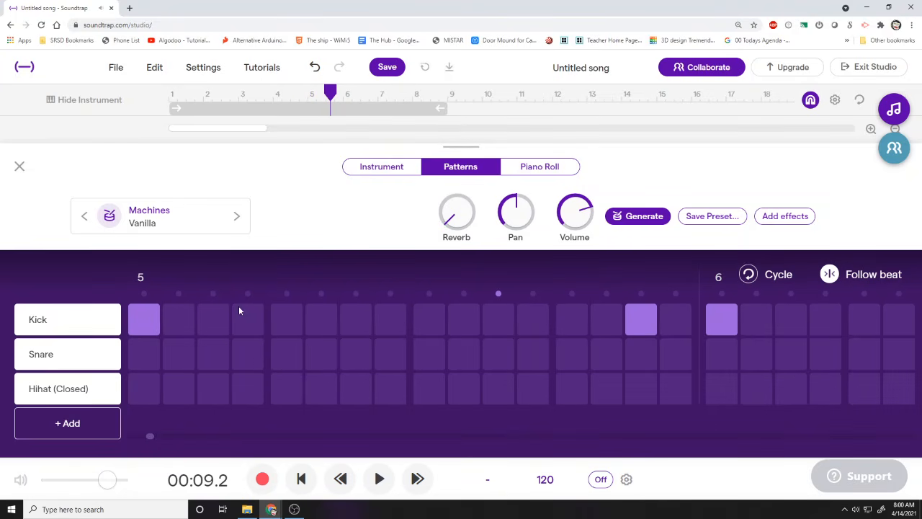
- Leave the pattern editor and delete the first Vanilla track's kick region from bar 5 onward
{"action": "left_click", "coordinate": [20, 167]}
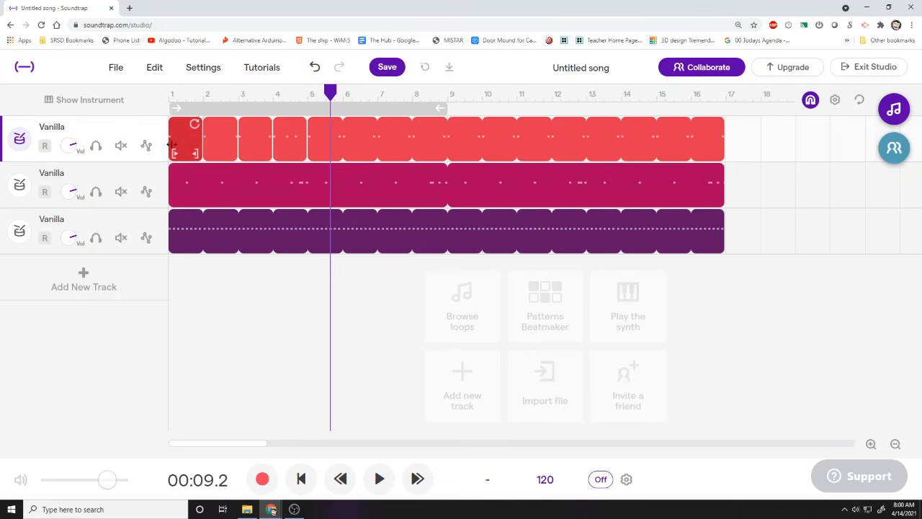
{"action": "left_click", "coordinate": [484, 133]}
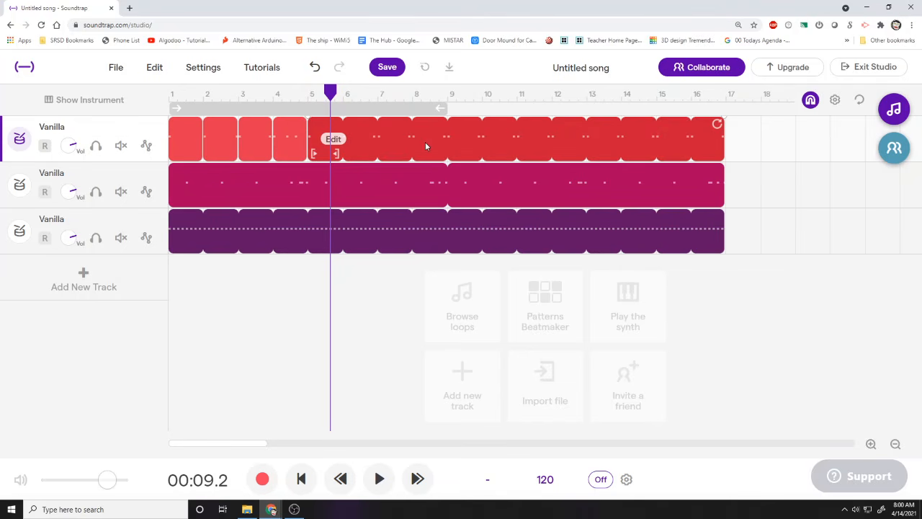
{"action": "key", "text": "Delete"}
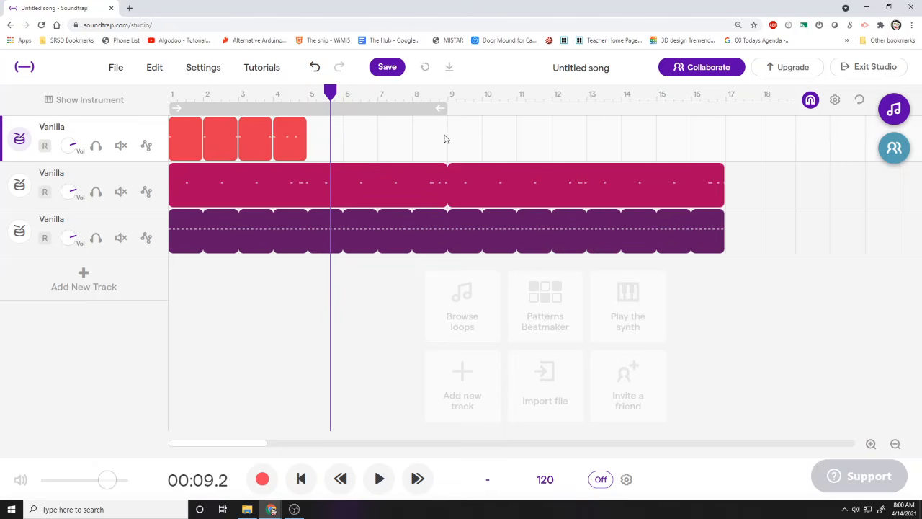
- Merge the four kick regions of bars 1 to 4 into one and loop it through the end of bar 16
{"action": "left_click_drag", "start_coordinate": [402, 135], "coordinate": [180, 152]}
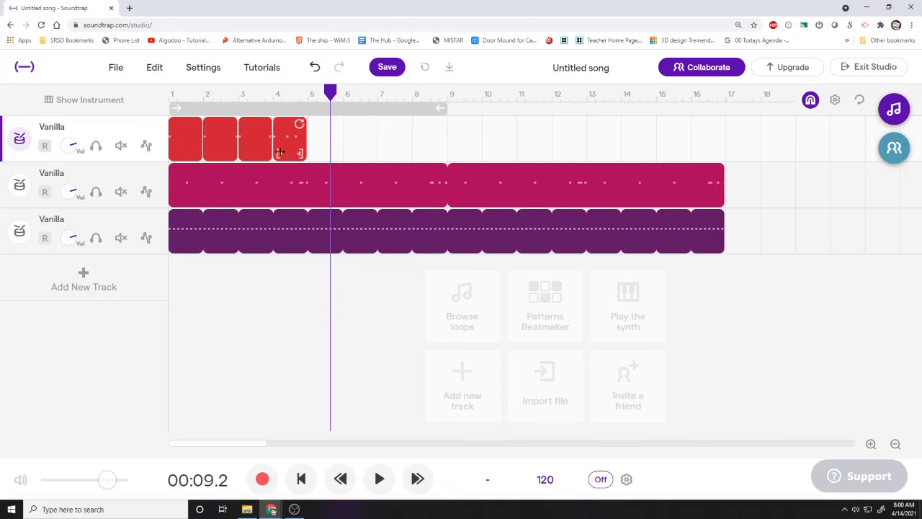
{"action": "left_click", "coordinate": [151, 71]}
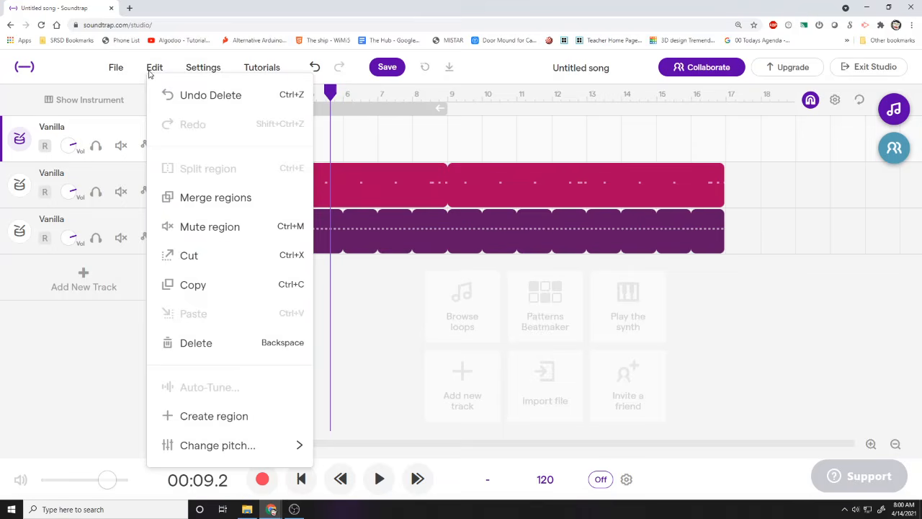
{"action": "left_click", "coordinate": [184, 201]}
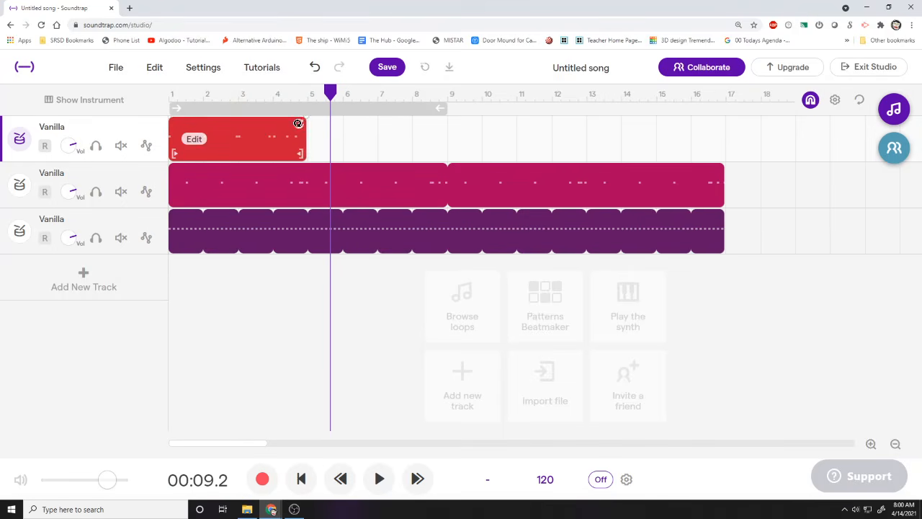
{"action": "left_click_drag", "start_coordinate": [303, 123], "coordinate": [716, 132]}
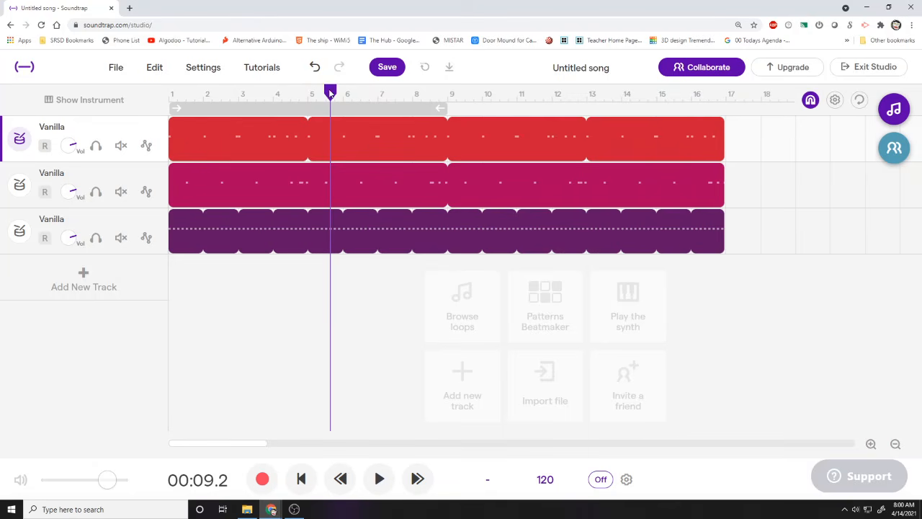
- Move the playhead to the start of bar 5 and back to the beginning of the song
{"action": "left_click", "coordinate": [292, 92]}
{"action": "left_click", "coordinate": [310, 99]}
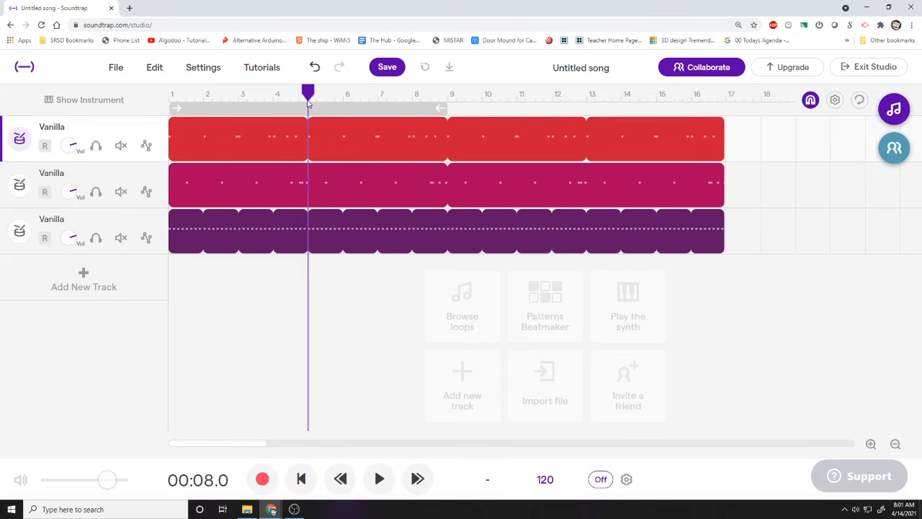
{"action": "left_click_drag", "start_coordinate": [261, 100], "coordinate": [158, 97]}
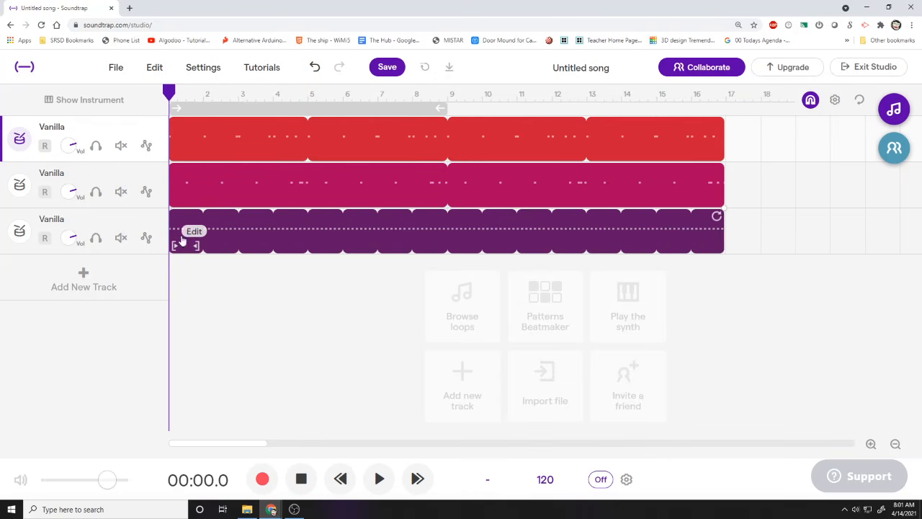
- Open the third track's hi-hat pattern, play it from the beginning, and add a closed hi-hat hit on step 10 of bar 2
{"action": "double_click", "coordinate": [247, 231]}
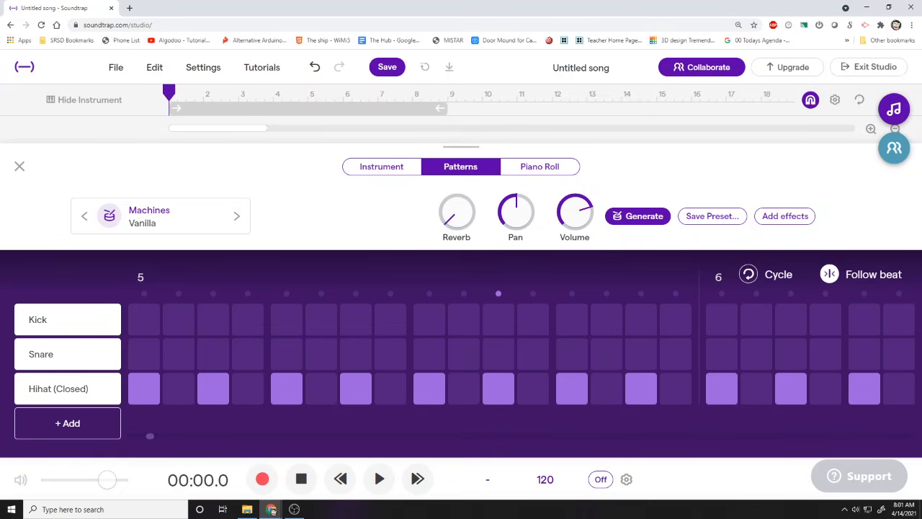
{"action": "left_click", "coordinate": [340, 478]}
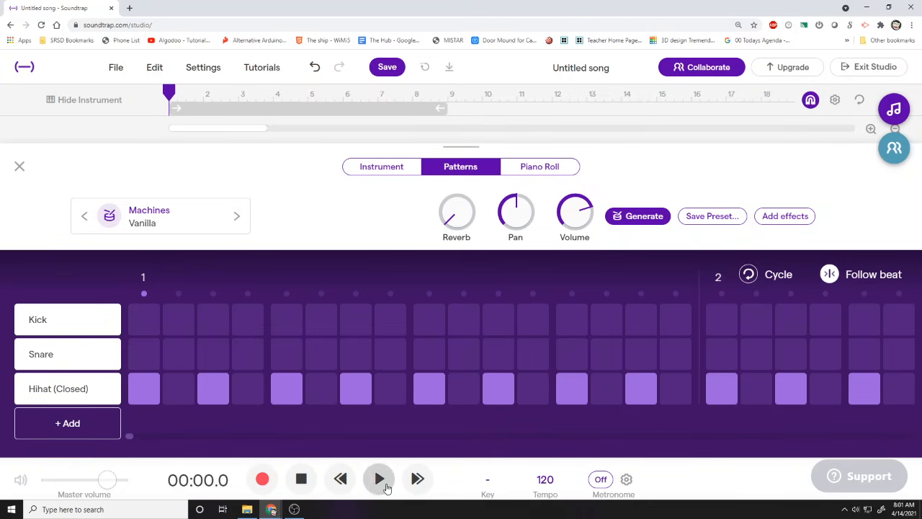
{"action": "left_click", "coordinate": [386, 487]}
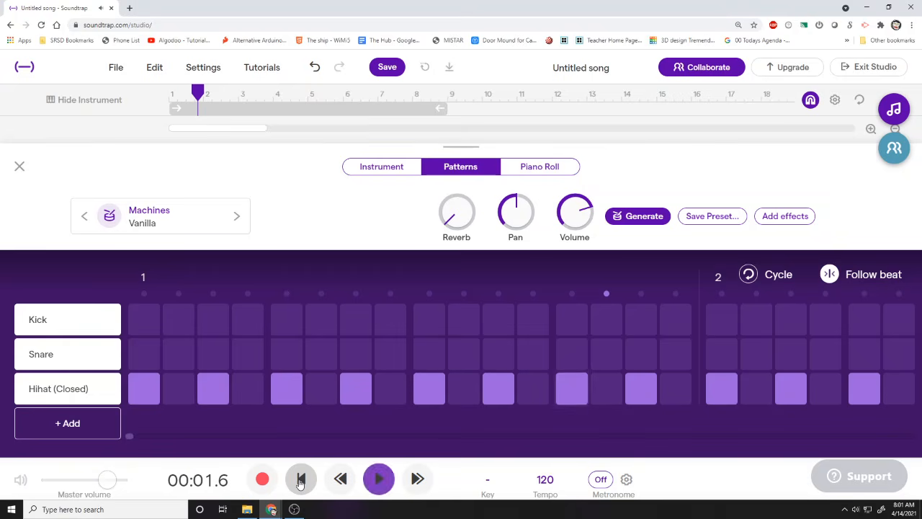
{"action": "left_click", "coordinate": [301, 481]}
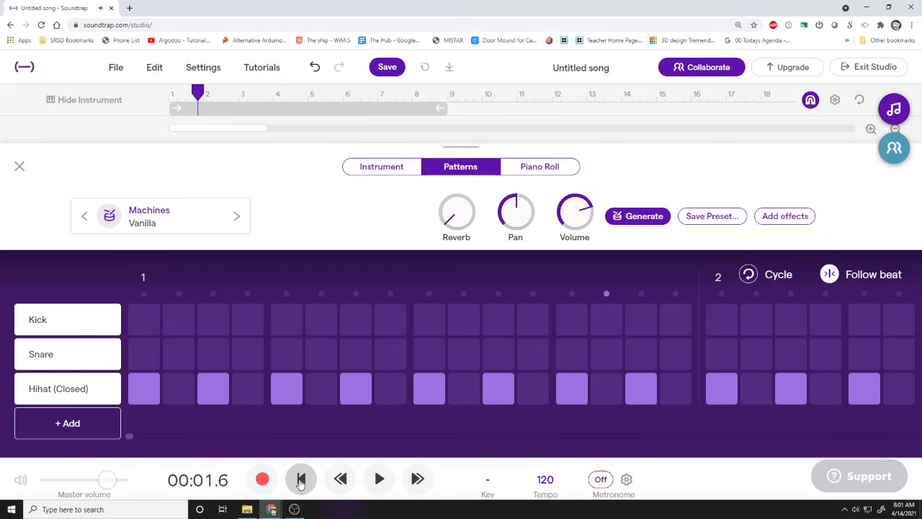
{"action": "left_click", "coordinate": [379, 481]}
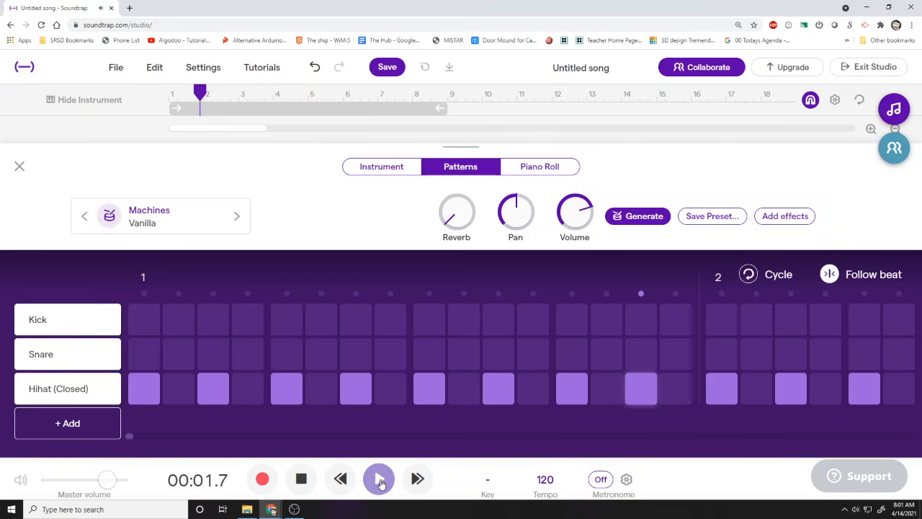
{"action": "left_click", "coordinate": [301, 479]}
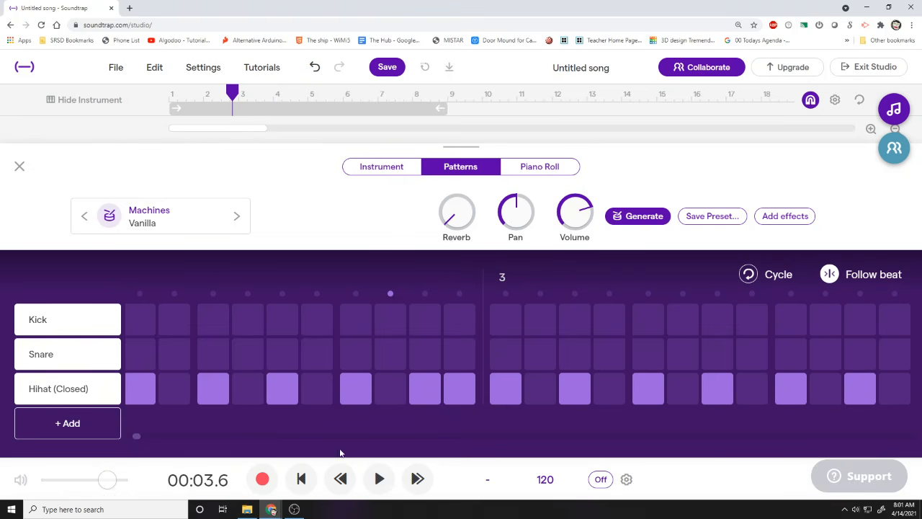
{"action": "left_click", "coordinate": [379, 479]}
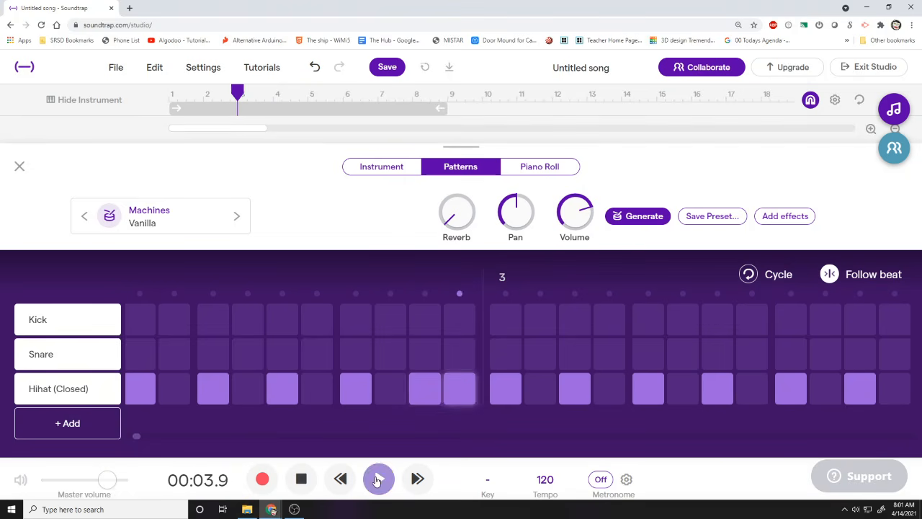
{"action": "left_click", "coordinate": [301, 480]}
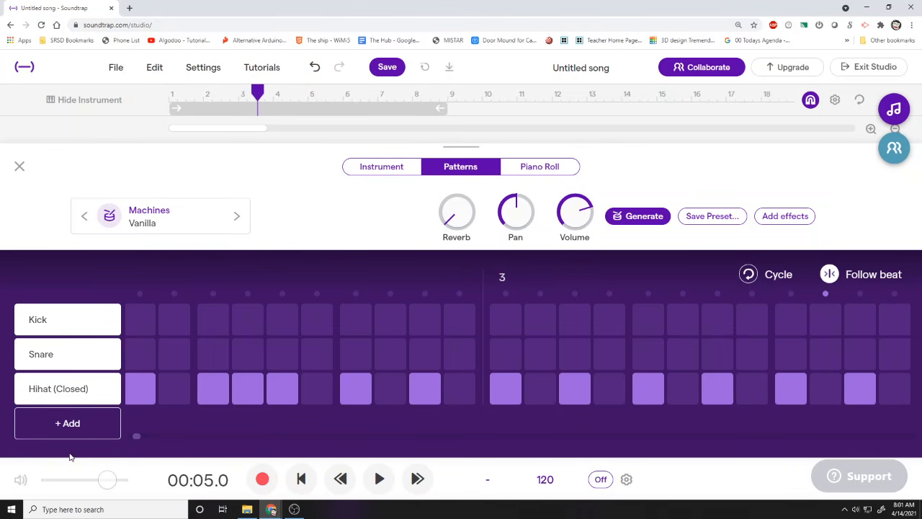
- Add closed hi-hat hits on step 16 of bar 3 and steps 14 and 16 of bar 4, and leave the pattern editor
{"action": "left_click_drag", "start_coordinate": [136, 437], "coordinate": [140, 437]}
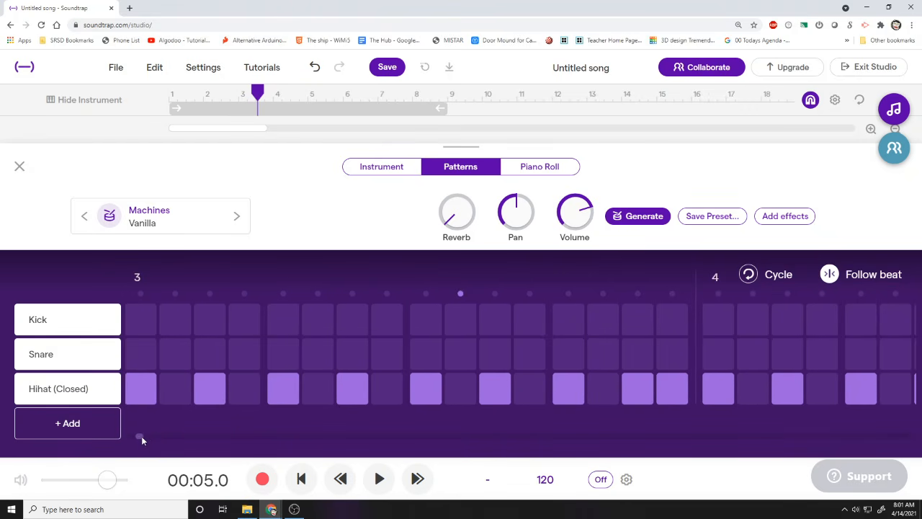
{"action": "left_click_drag", "start_coordinate": [142, 437], "coordinate": [146, 435]}
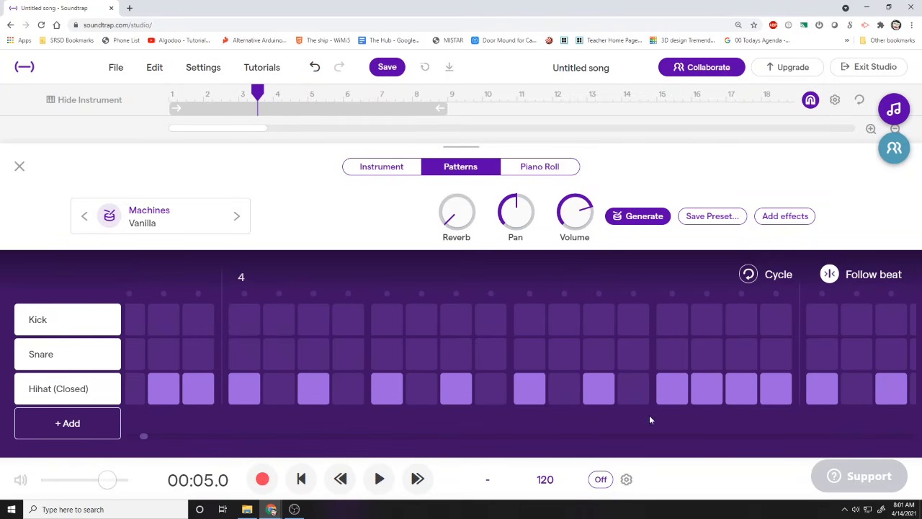
{"action": "left_click", "coordinate": [20, 167]}
- Play the song from the beginning through the four edited hi-hat bars, stop in bar 5 and return to the start
{"action": "left_click", "coordinate": [301, 479]}
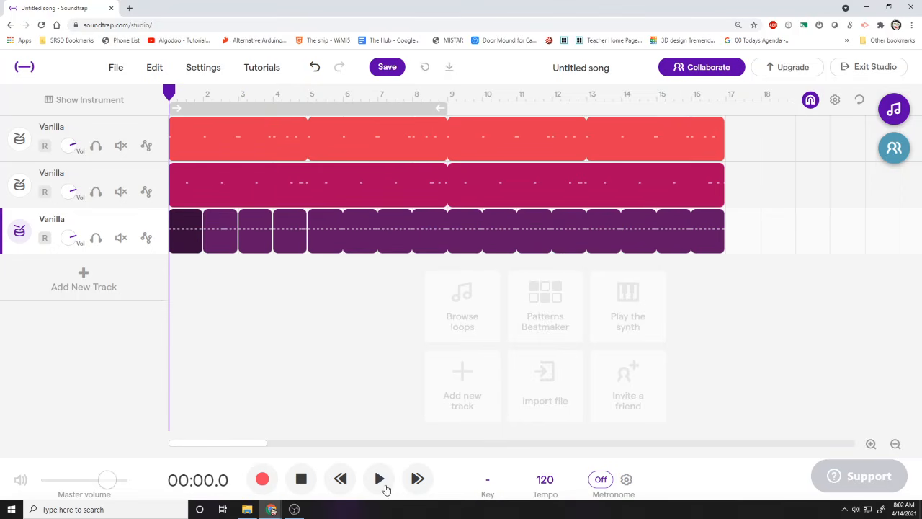
{"action": "left_click", "coordinate": [380, 487]}
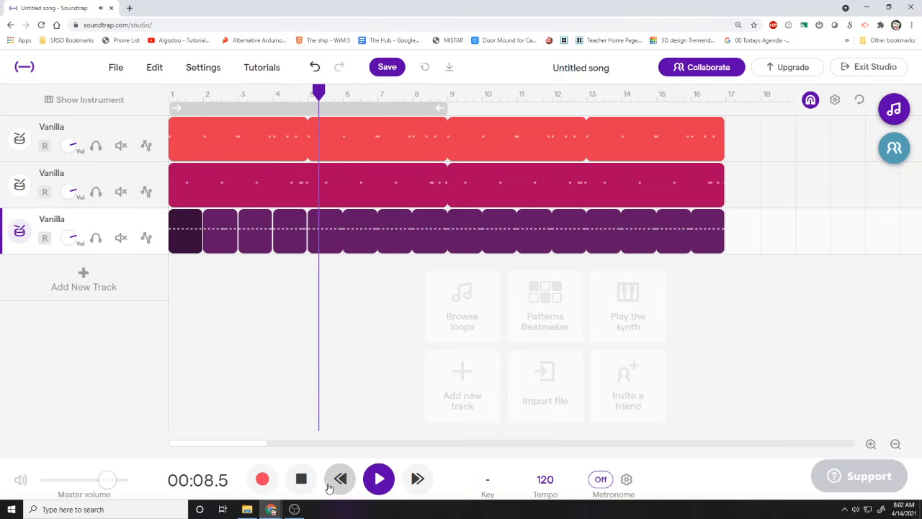
{"action": "left_click", "coordinate": [301, 479]}
{"action": "left_click", "coordinate": [301, 479]}
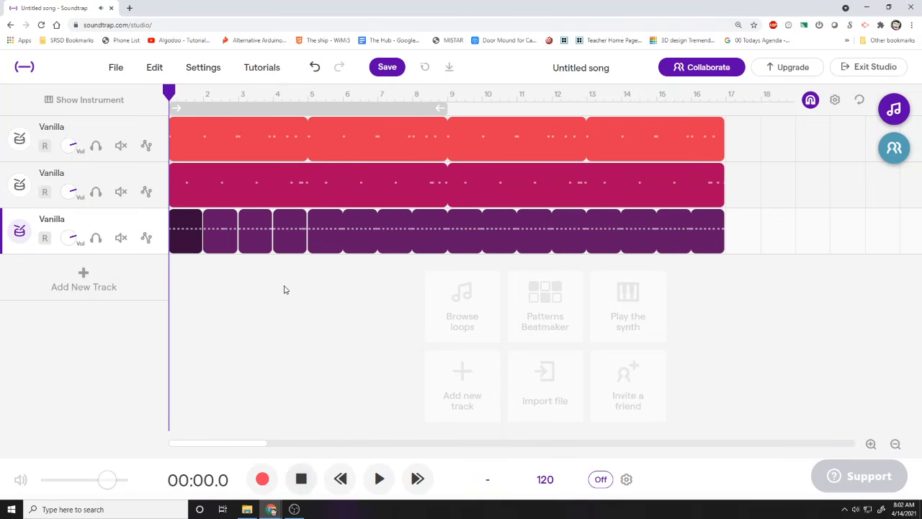
- Try an extra closed hi-hat hit on step 8 of bar 4 and close the pattern editor
{"action": "double_click", "coordinate": [285, 231]}
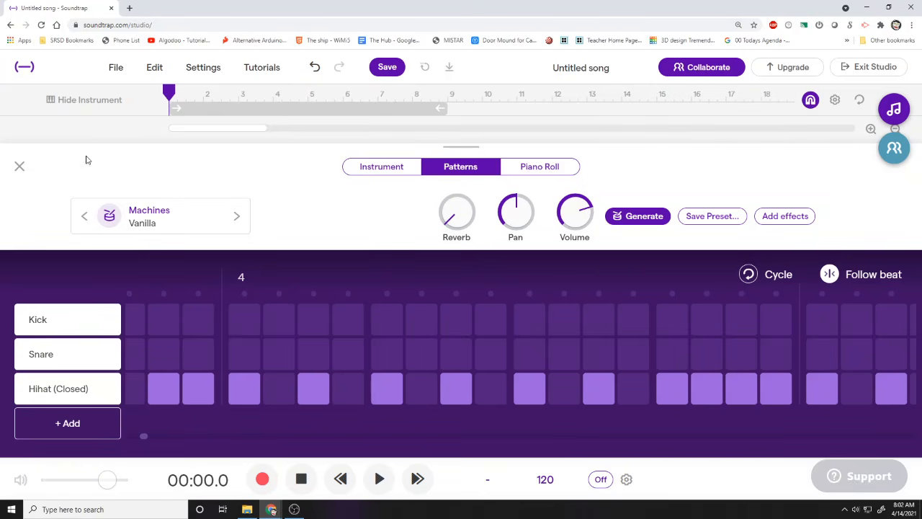
{"action": "left_click", "coordinate": [19, 167]}
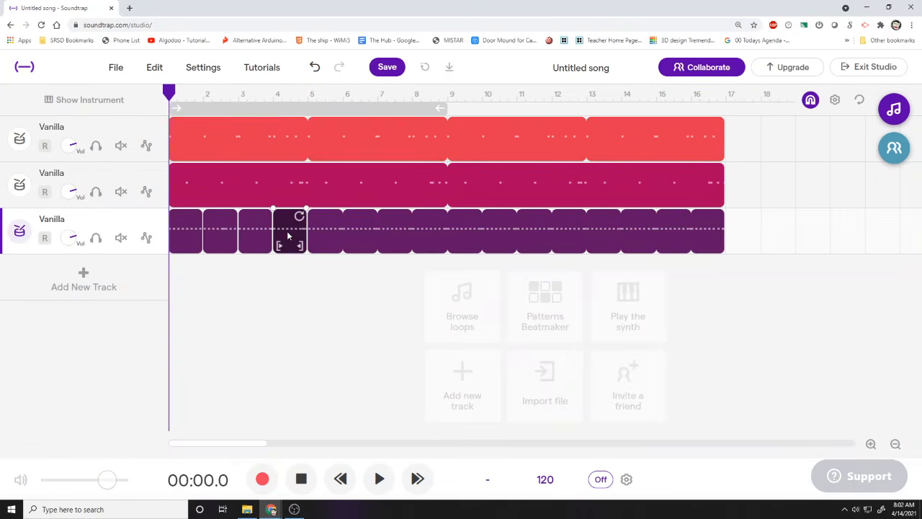
{"action": "double_click", "coordinate": [288, 236]}
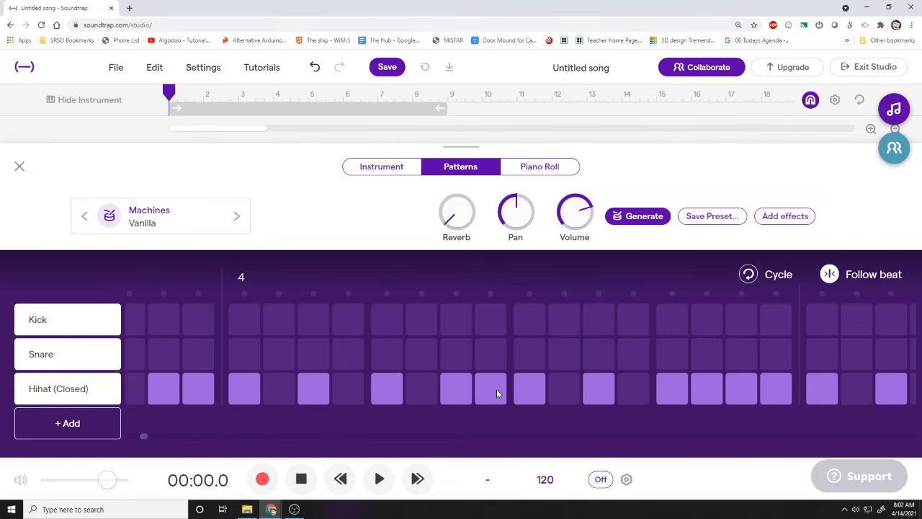
{"action": "left_click", "coordinate": [19, 167]}
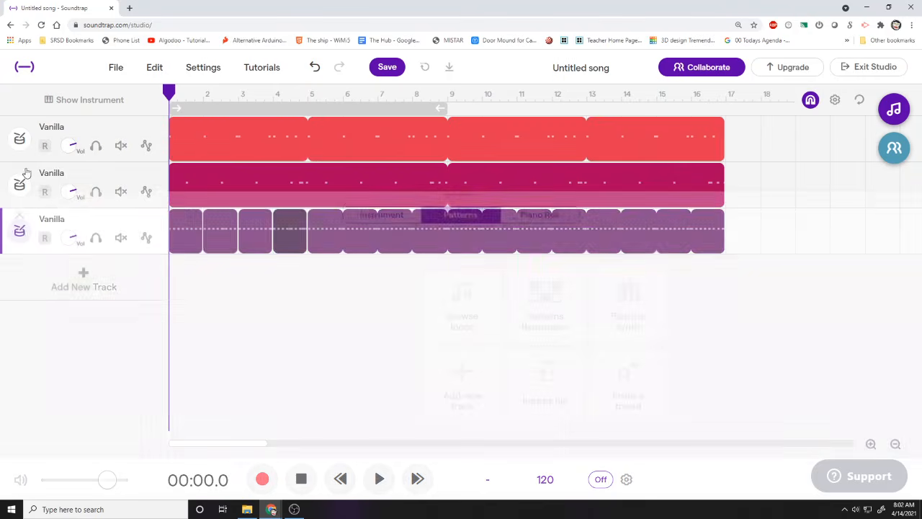
- Play bar 4 of the song twice and set the playhead back to the start of that bar
{"action": "left_click", "coordinate": [275, 99]}
{"action": "key", "text": "space"}
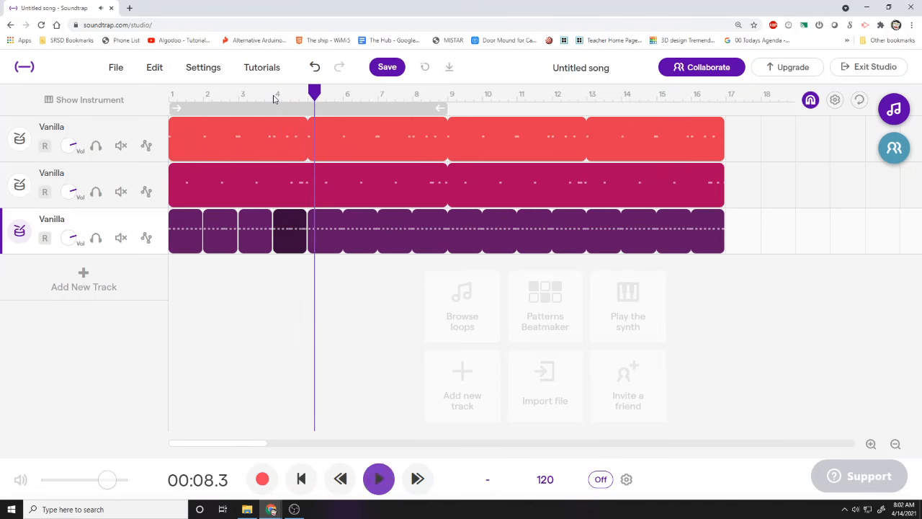
{"action": "left_click", "coordinate": [274, 99]}
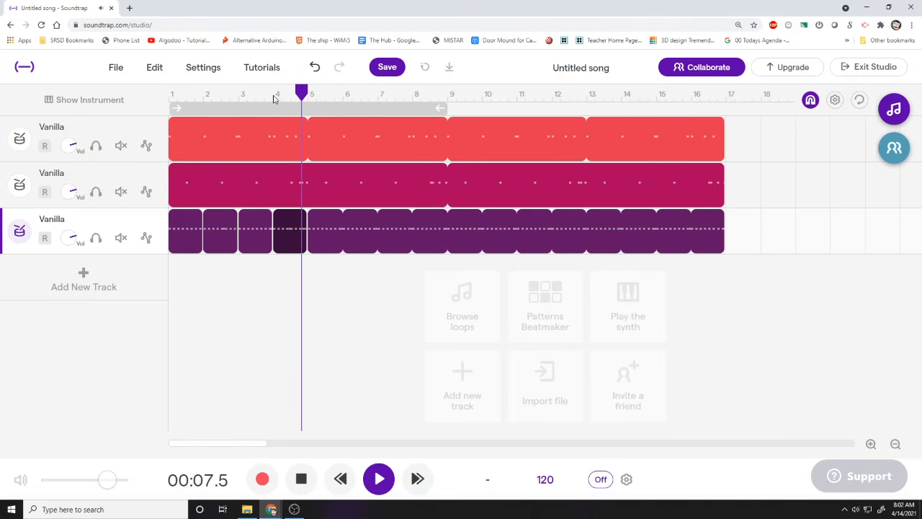
{"action": "key", "text": "space"}
{"action": "left_click", "coordinate": [275, 99]}
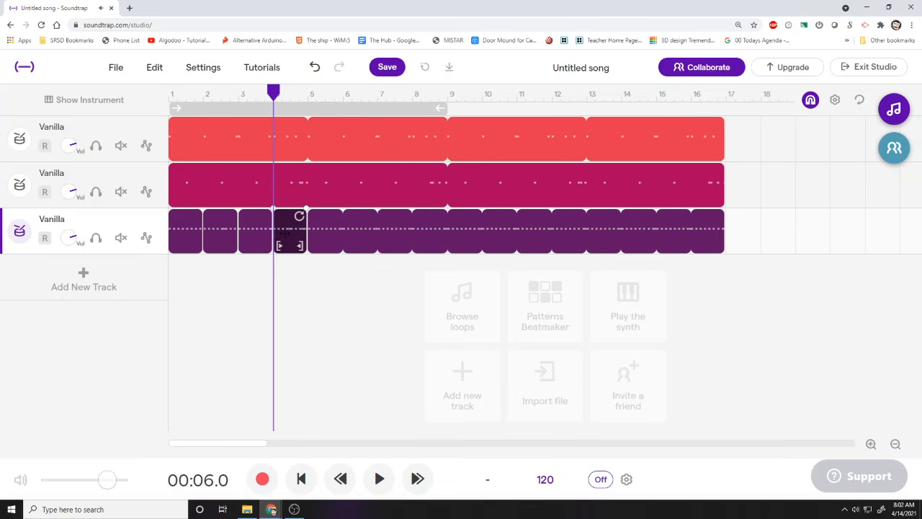
- Replace the closed hi-hat hit on step 8 of bar 4 with one on step 6 and play the bar
{"action": "double_click", "coordinate": [282, 232]}
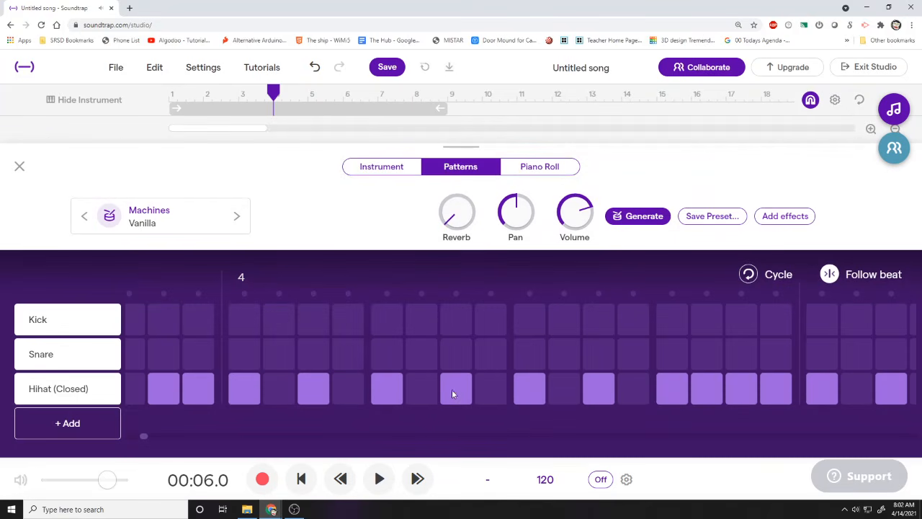
{"action": "key", "text": "space"}
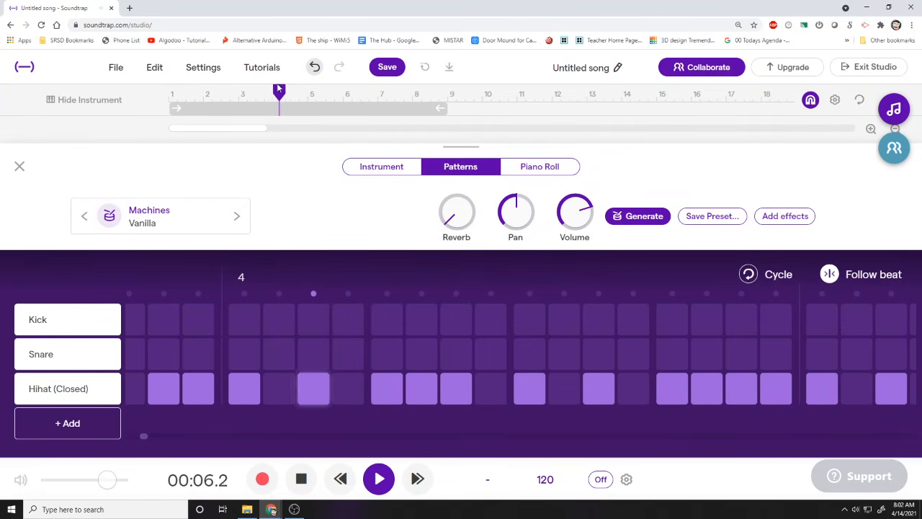
{"action": "key", "text": "space"}
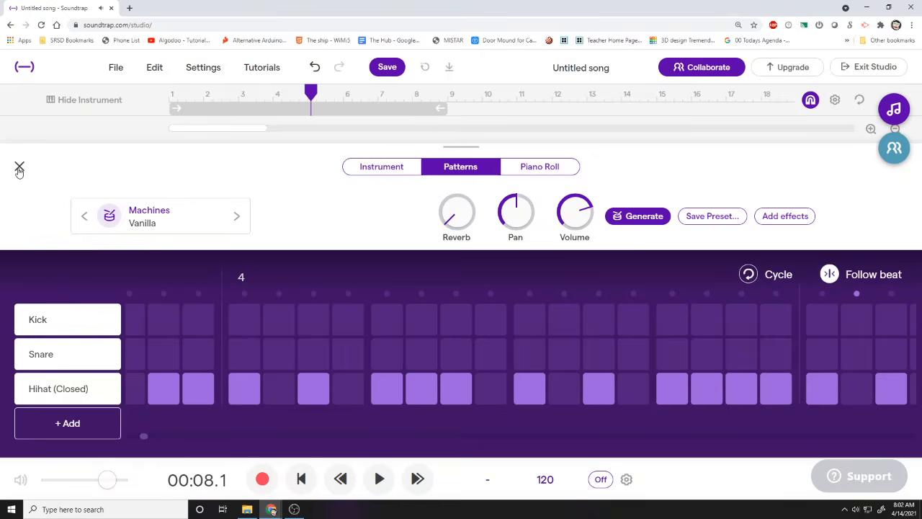
- Leave the pattern editor and delete the third Vanilla track's hi-hat region from bar 5 onward
{"action": "left_click", "coordinate": [20, 166]}
{"action": "left_click", "coordinate": [397, 234]}
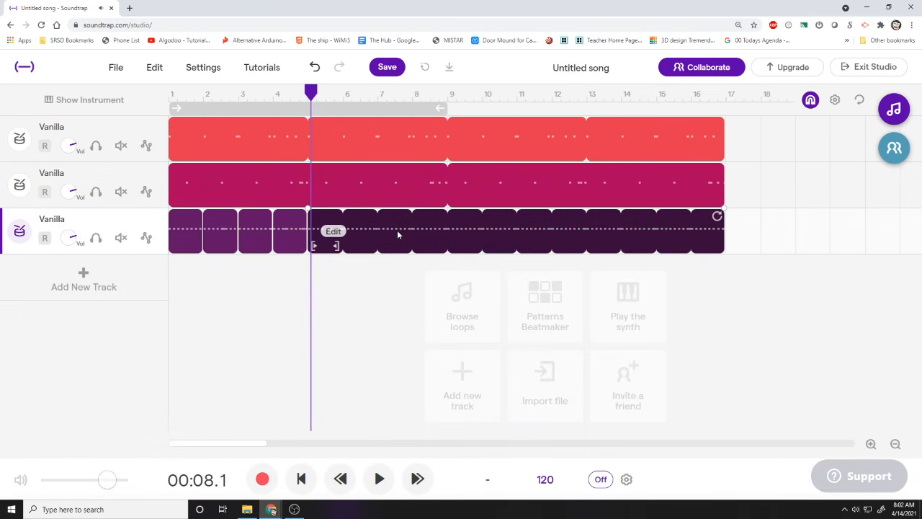
{"action": "key", "text": "Delete"}
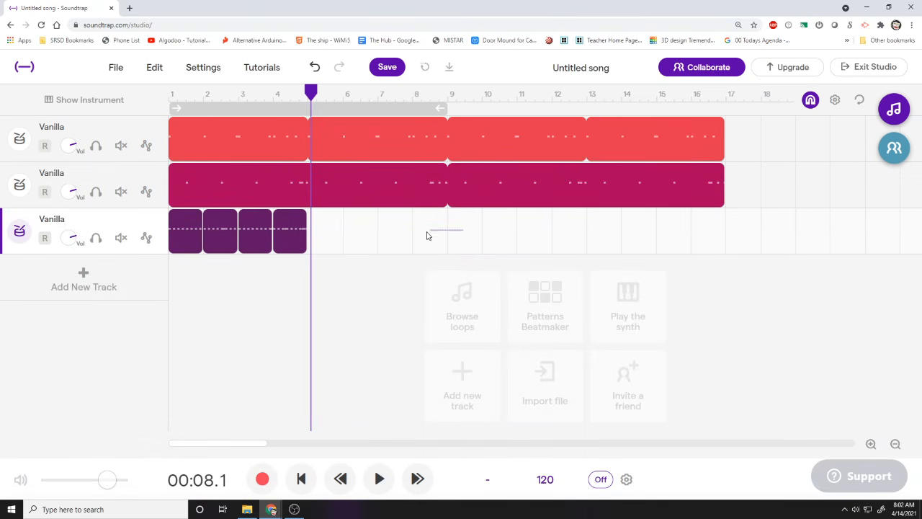
- Merge the four hi-hat regions of bars 1 to 4, loop the result through the end of bar 16, and return to the start
{"action": "left_click_drag", "start_coordinate": [426, 236], "coordinate": [196, 246]}
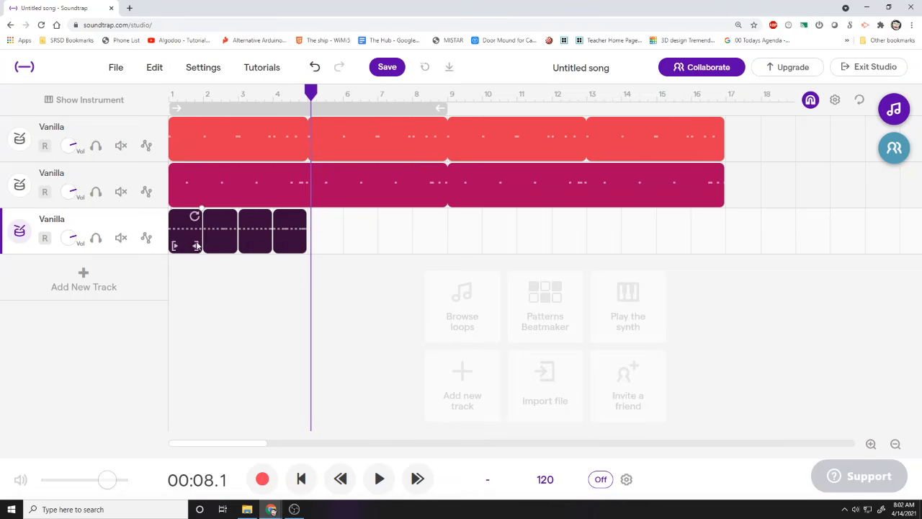
{"action": "left_click", "coordinate": [154, 69]}
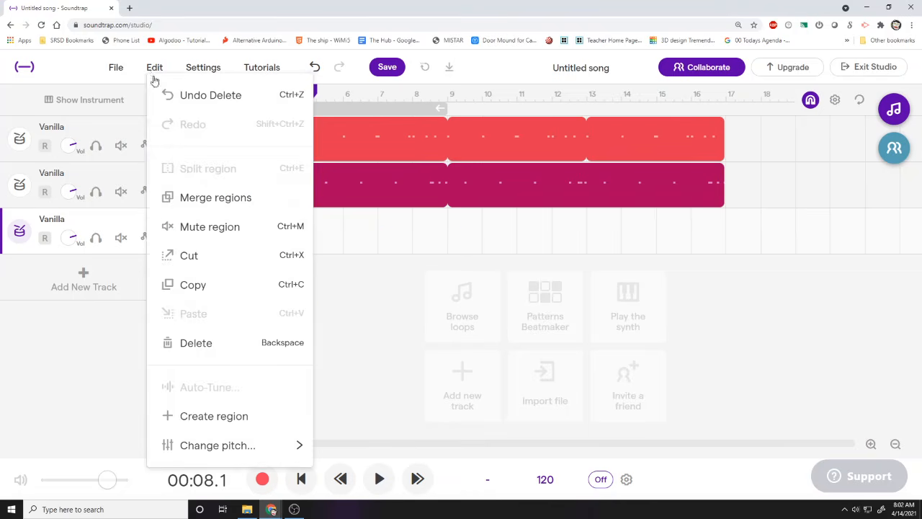
{"action": "left_click", "coordinate": [205, 198]}
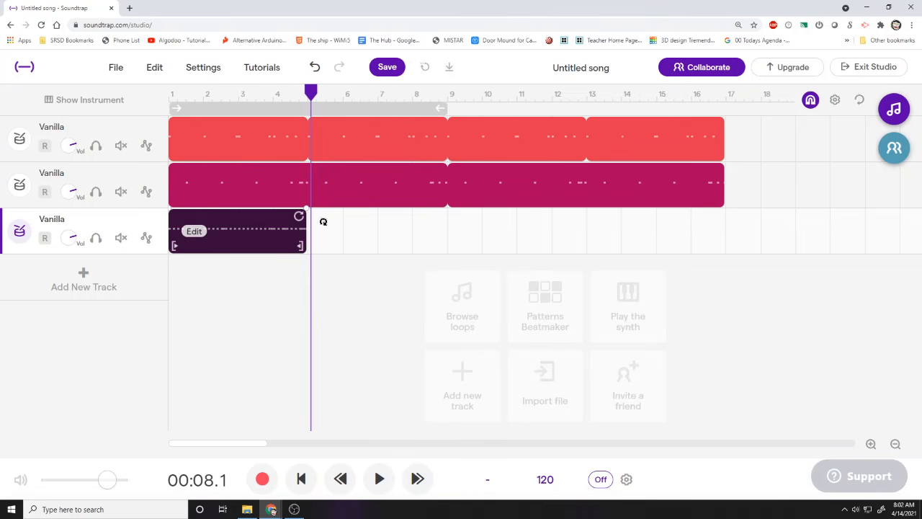
{"action": "left_click_drag", "start_coordinate": [322, 222], "coordinate": [720, 229]}
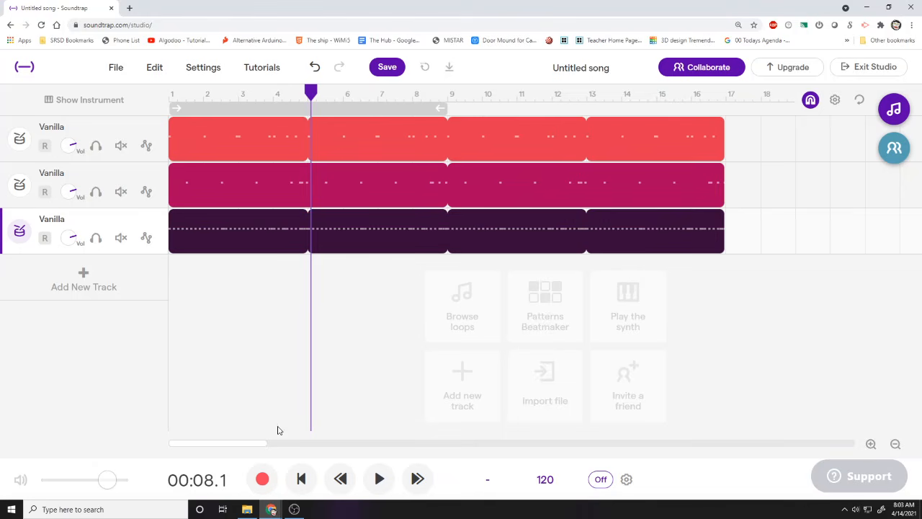
{"action": "left_click", "coordinate": [301, 478]}
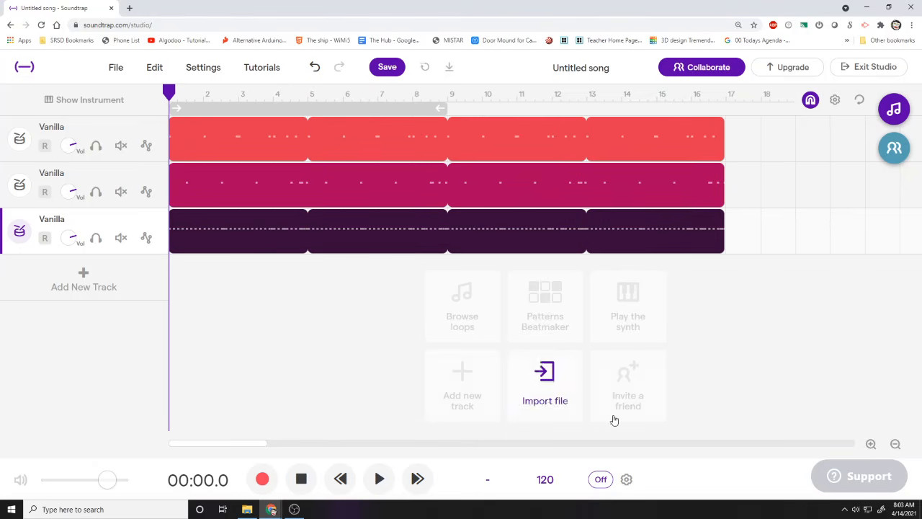
- Add a synth track and show the Guitar and Bass category of its instrument presets
{"action": "left_click", "coordinate": [640, 312]}
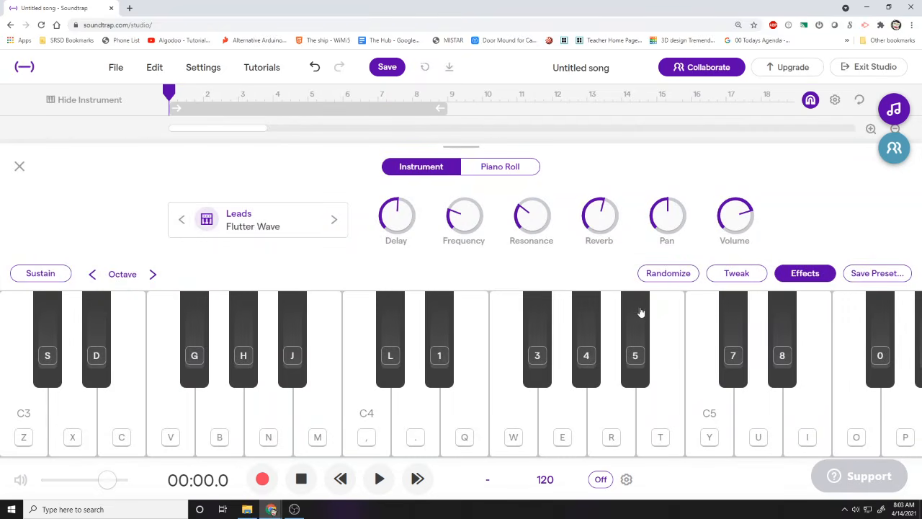
{"action": "left_click", "coordinate": [235, 216]}
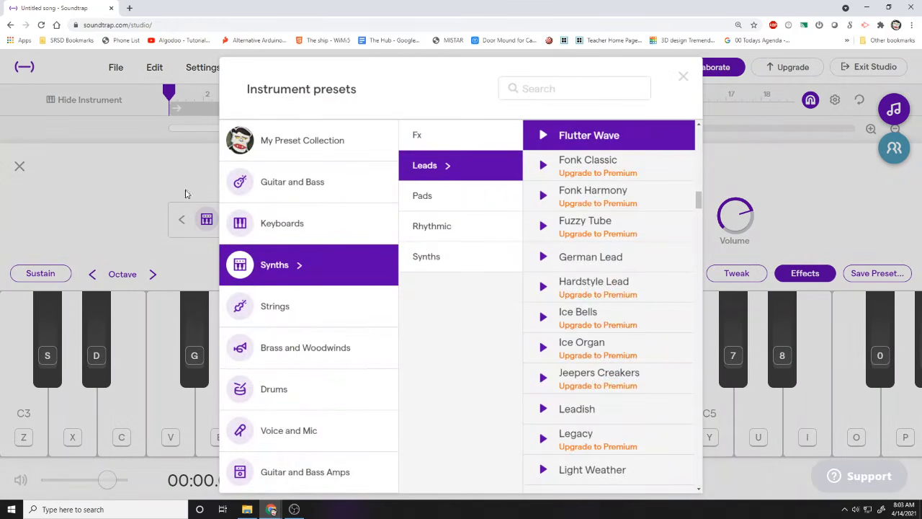
{"action": "left_click", "coordinate": [137, 178]}
{"action": "left_click", "coordinate": [263, 231]}
{"action": "left_click", "coordinate": [284, 198]}
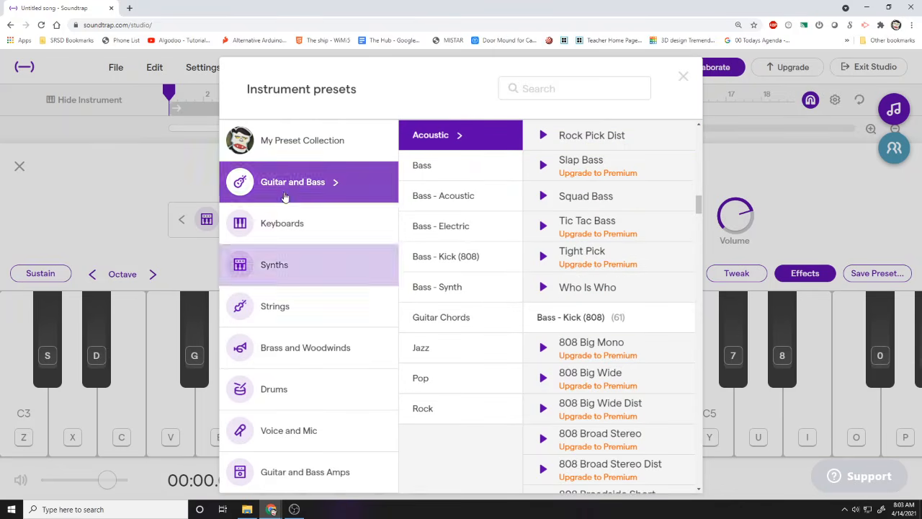
- Assign the DRM 808 preset from the Bass - Kick (808) category to the new track
{"action": "left_click", "coordinate": [442, 262]}
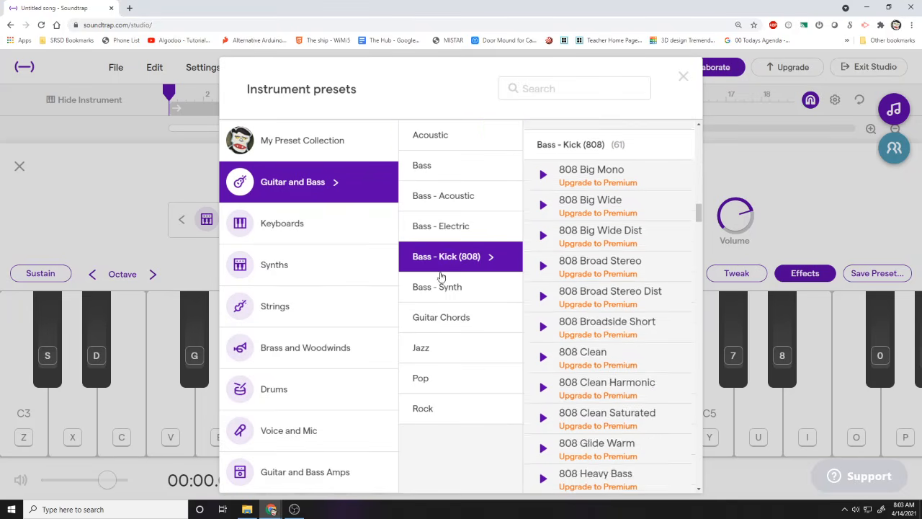
{"action": "left_click", "coordinate": [427, 289]}
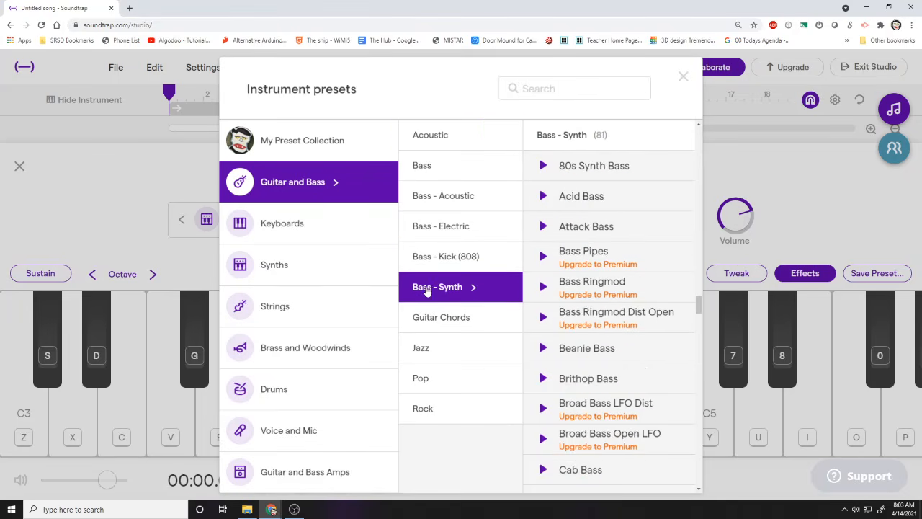
{"action": "left_click", "coordinate": [432, 266]}
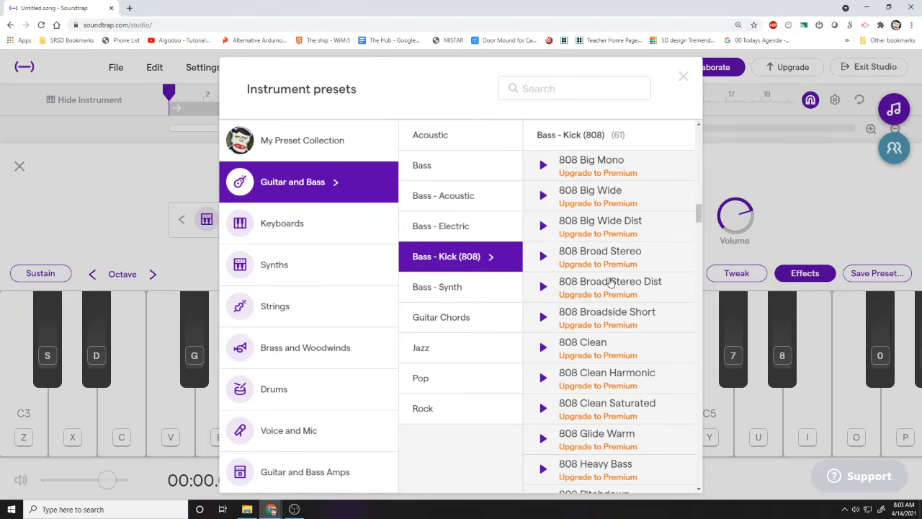
{"action": "scroll", "coordinate": [612, 286], "scroll_direction": "down", "scroll_amount": 5}
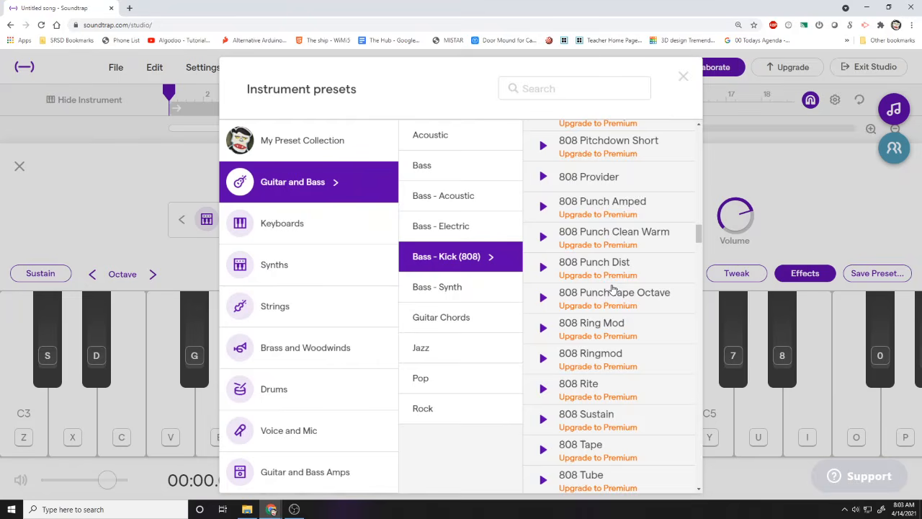
{"action": "scroll", "coordinate": [612, 288], "scroll_direction": "down", "scroll_amount": 5}
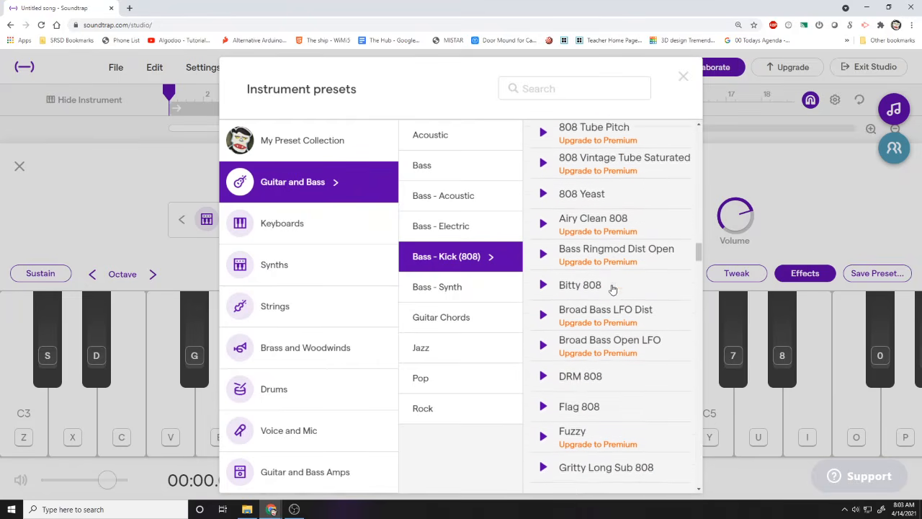
{"action": "scroll", "coordinate": [611, 288], "scroll_direction": "down", "scroll_amount": 3}
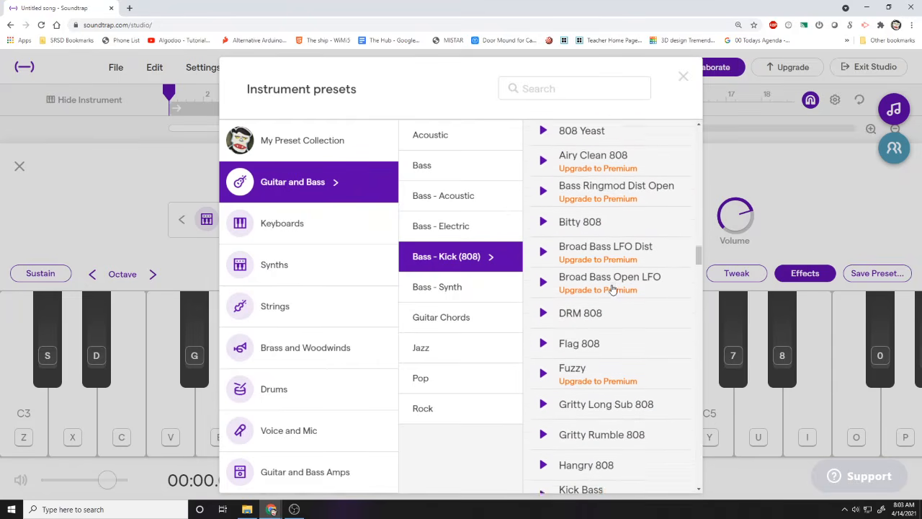
{"action": "left_click", "coordinate": [595, 300]}
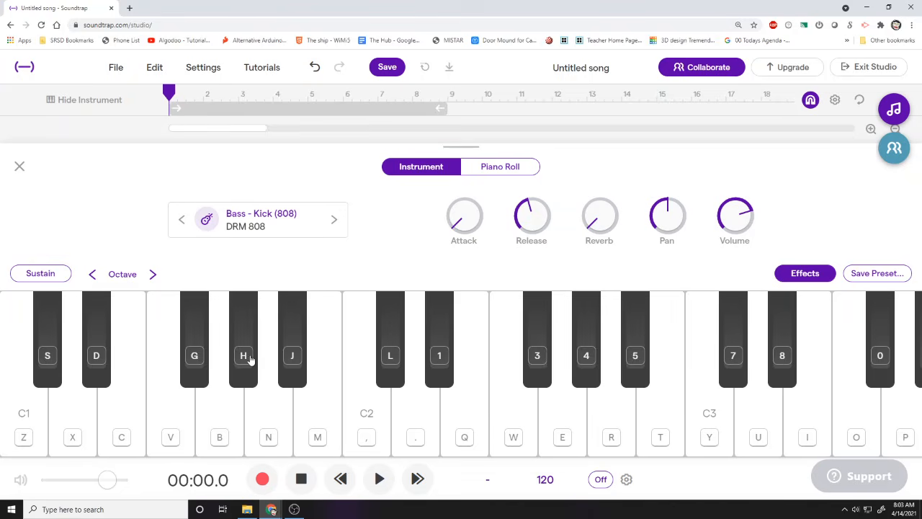
- Try out the C1, E1 and D1 bass notes, play the song's opening bars, and stop back at the start
{"action": "key", "text": "z"}
{"action": "key", "text": "c"}
{"action": "key", "text": "x"}
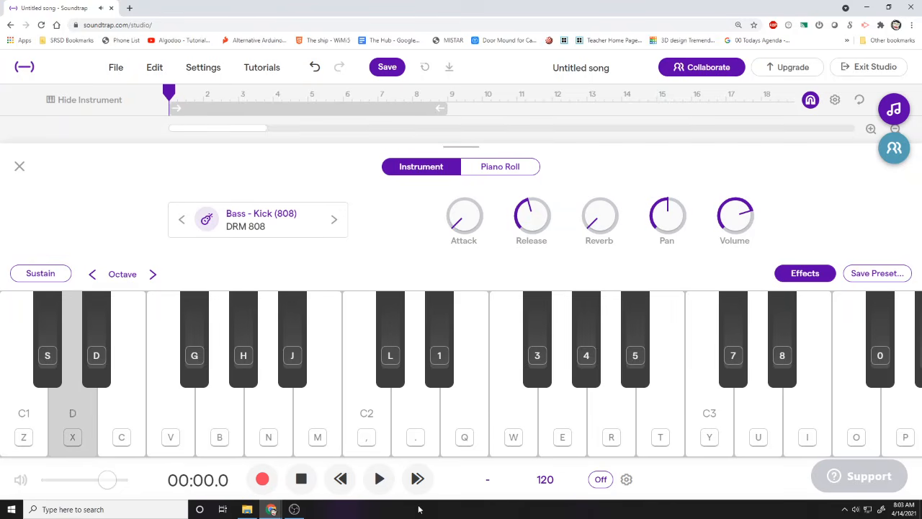
{"action": "left_click", "coordinate": [379, 479]}
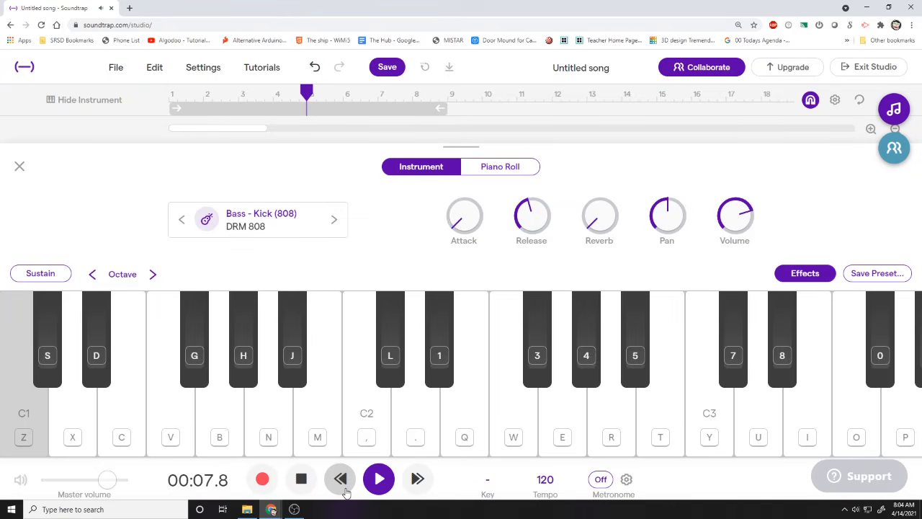
{"action": "left_click", "coordinate": [307, 484]}
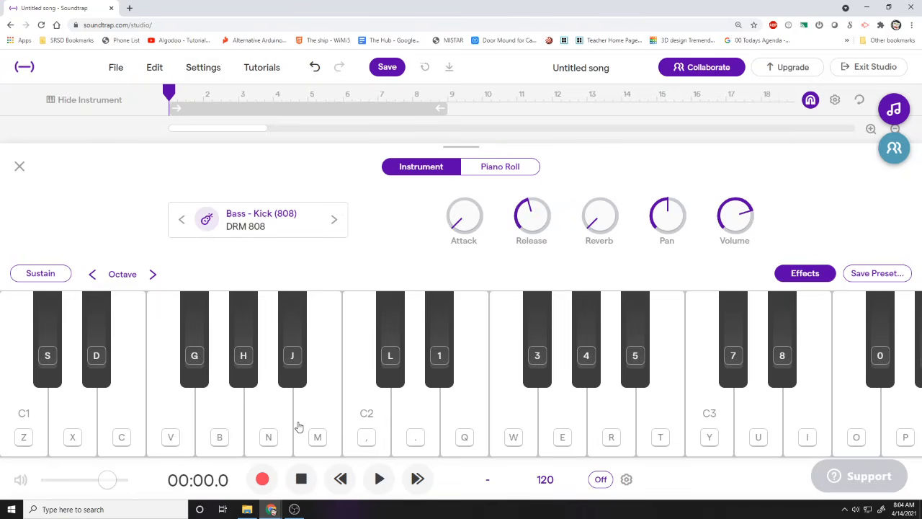
- Audition further DRM 808 notes in the lowest octave, including C, D, C sharp, B, A and E
{"action": "key", "text": "z"}
{"action": "key", "text": "x"}
{"action": "key", "text": "s"}
{"action": "key", "text": "m"}
{"action": "key", "text": "n"}
{"action": "key", "text": "c"}
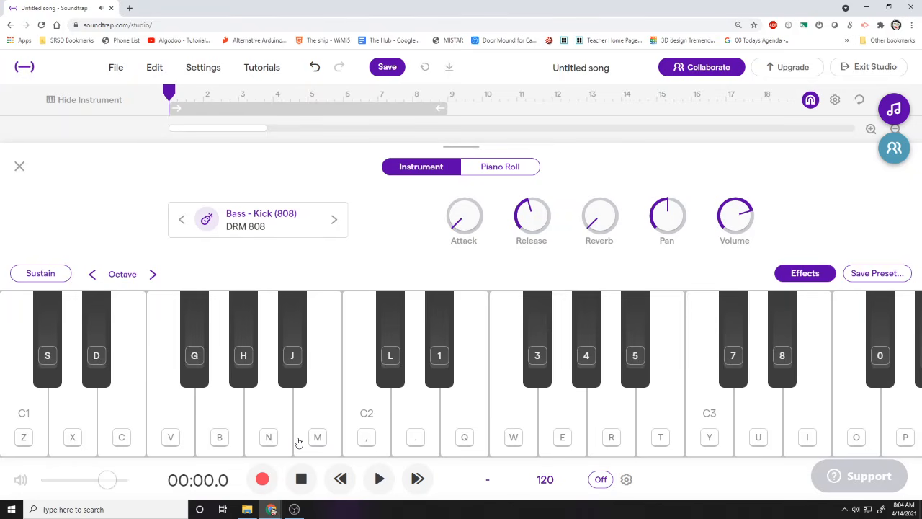
- Record a DRM 808 bass line of sustained C1, D1 and E1 notes over bars 1 to 8
{"action": "left_click", "coordinate": [262, 480]}
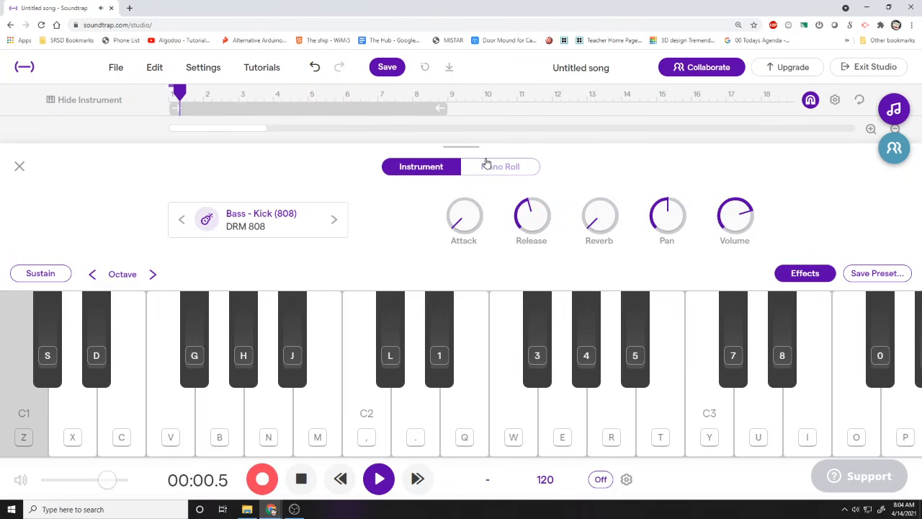
{"action": "key", "text": "z"}
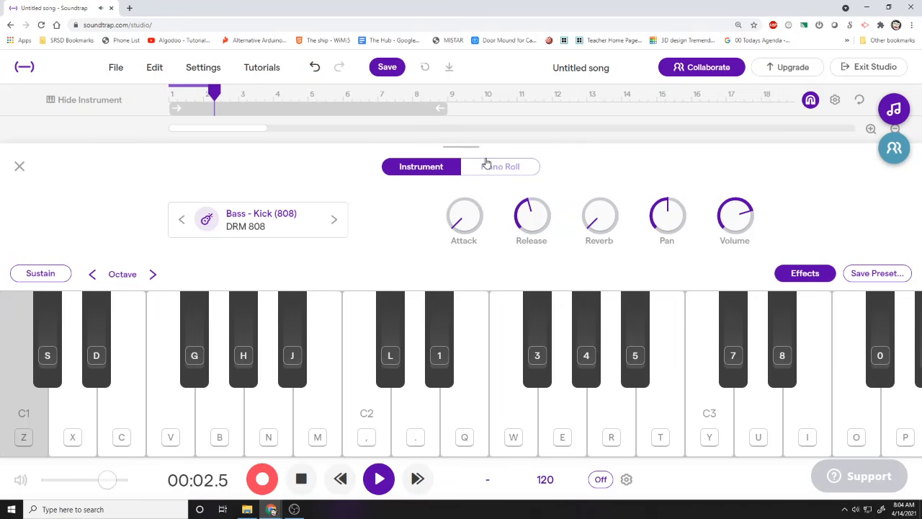
{"action": "key", "text": "z"}
{"action": "key", "text": "x"}
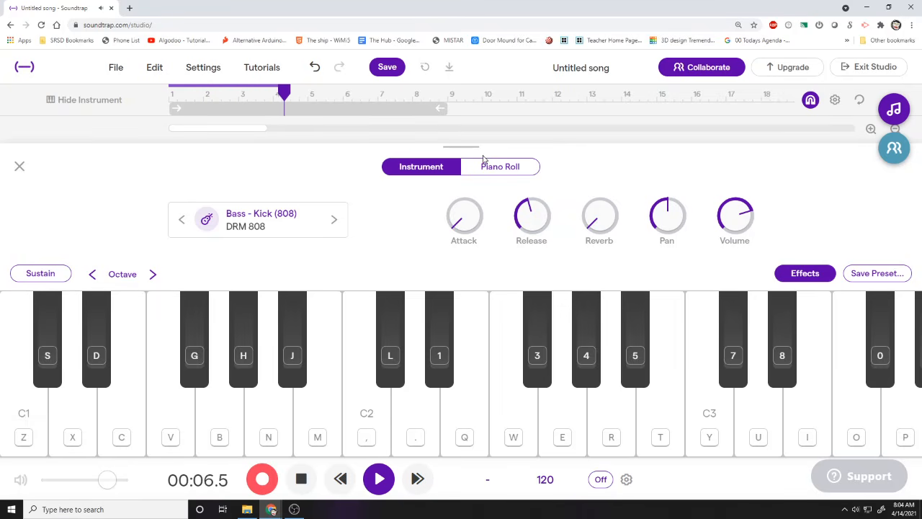
{"action": "key", "text": "x"}
{"action": "key", "text": "z"}
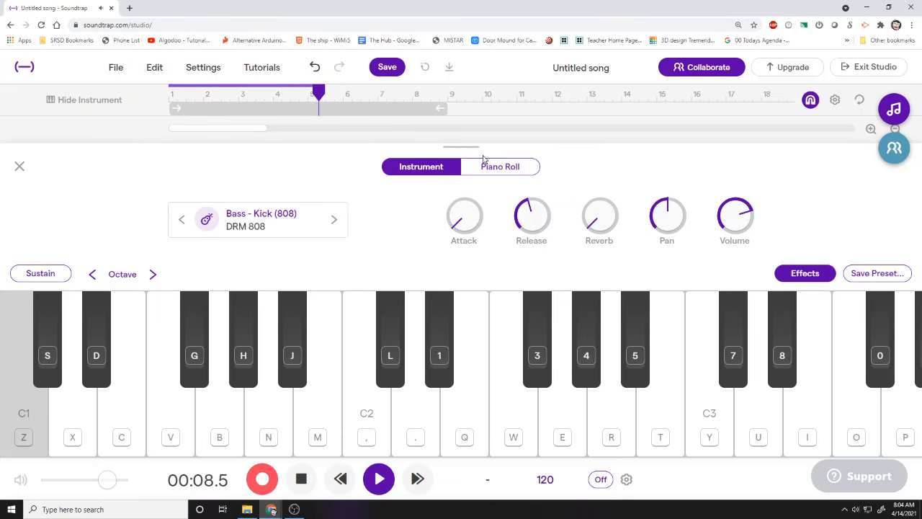
{"action": "key", "text": "z"}
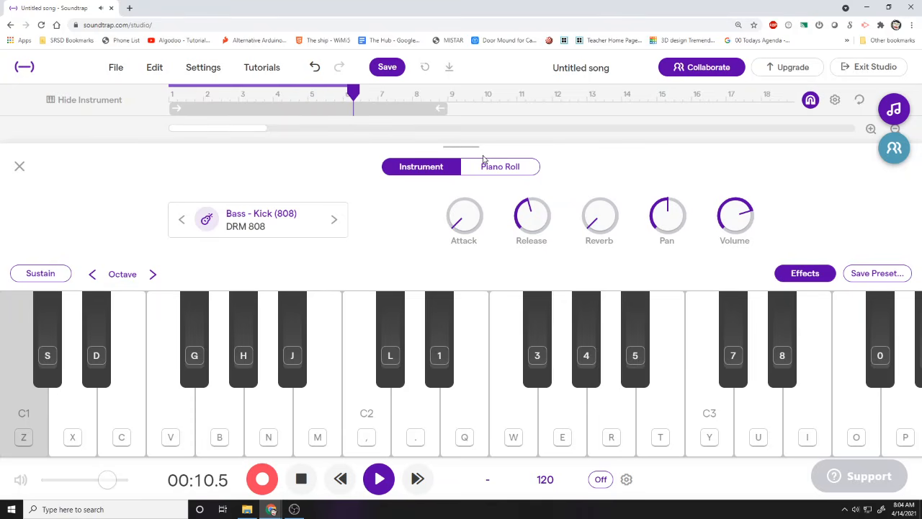
{"action": "key", "text": "c"}
{"action": "key", "text": "x"}
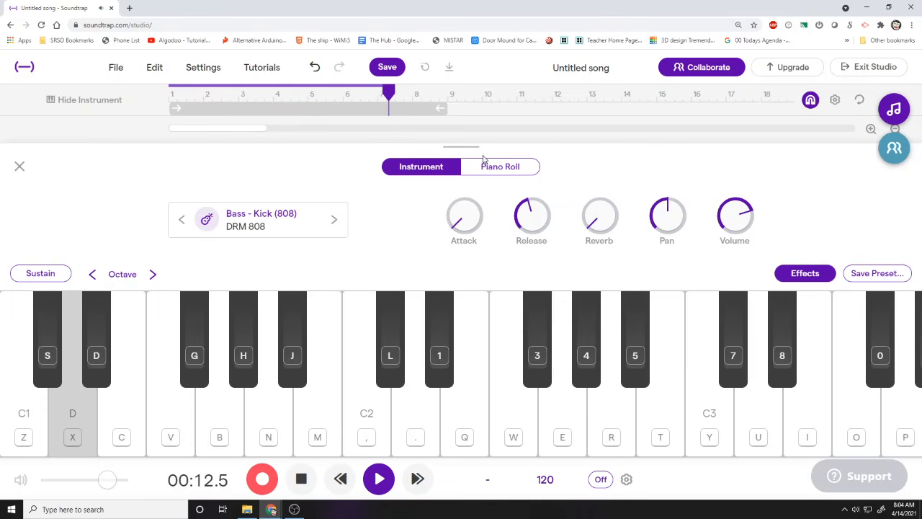
{"action": "left_click", "coordinate": [301, 479]}
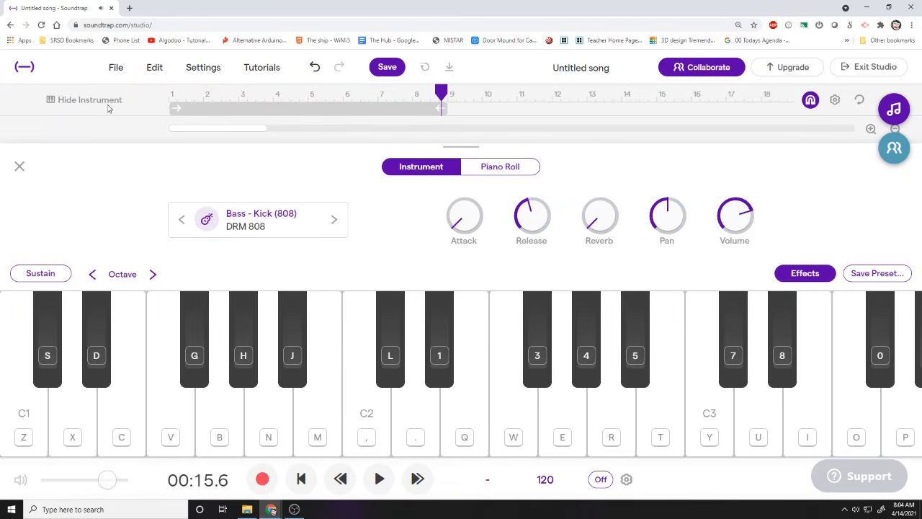
- Close the instrument view and loop the recorded DRM 808 region through the end of bar 16
{"action": "left_click", "coordinate": [20, 167]}
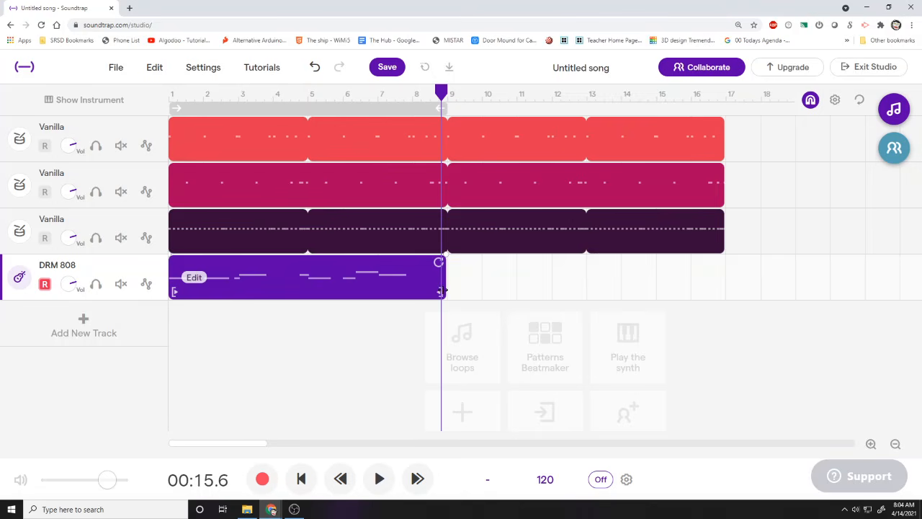
{"action": "left_click_drag", "start_coordinate": [442, 291], "coordinate": [443, 312]}
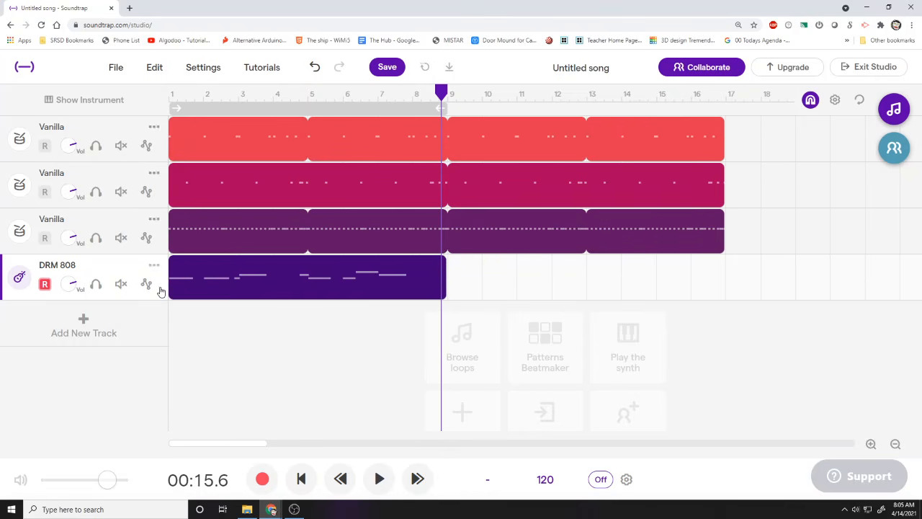
{"action": "left_click_drag", "start_coordinate": [438, 263], "coordinate": [721, 283]}
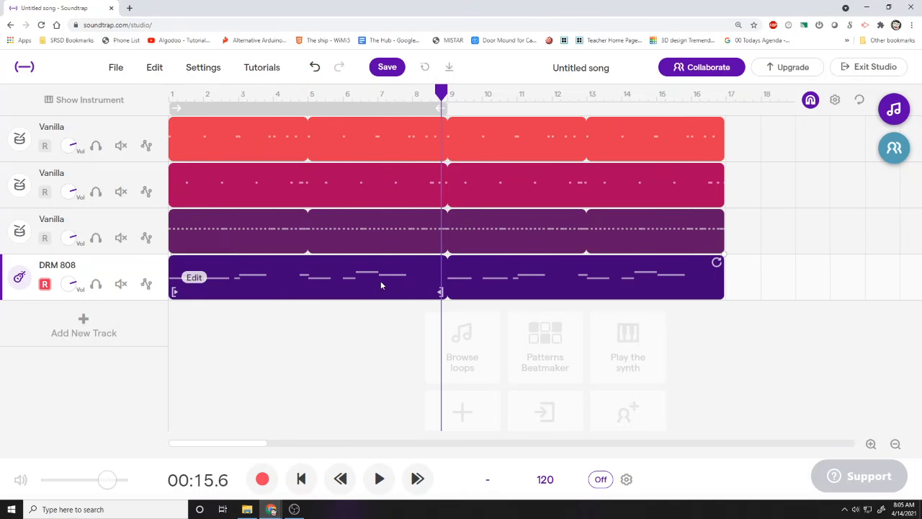
- Rename the song as Video Example and save it
{"action": "left_click", "coordinate": [383, 67]}
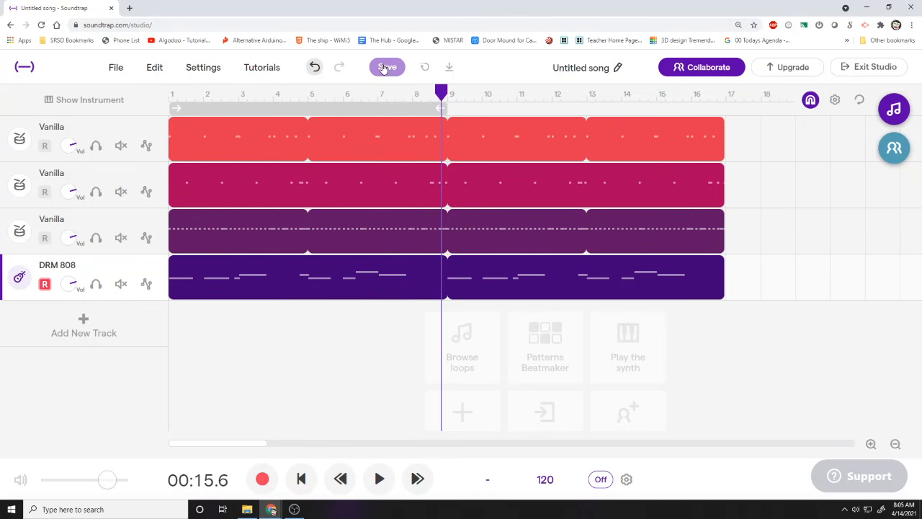
{"action": "left_click", "coordinate": [583, 67]}
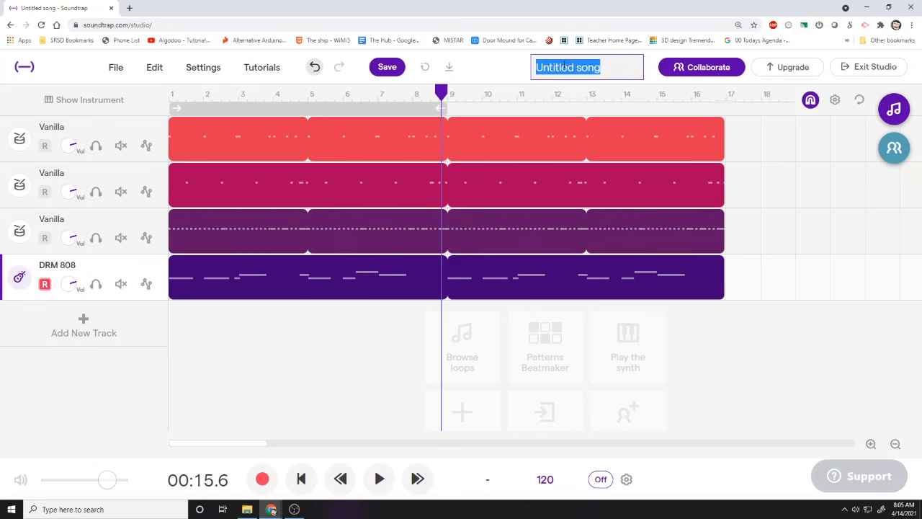
{"action": "left_click", "coordinate": [494, 72]}
{"action": "left_click", "coordinate": [575, 69]}
{"action": "type", "text": "V"}
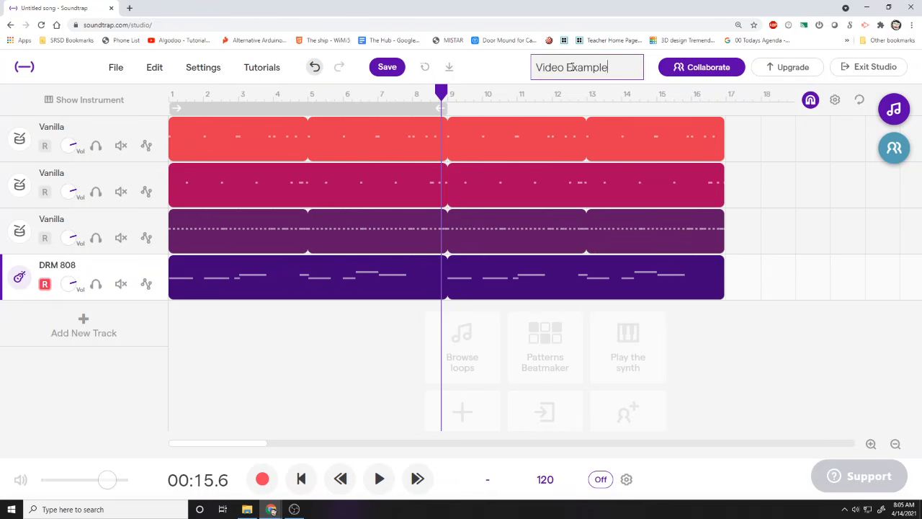
{"action": "type", "text": "ideo Example"}
{"action": "key", "text": "Return"}
{"action": "left_click", "coordinate": [387, 67]}
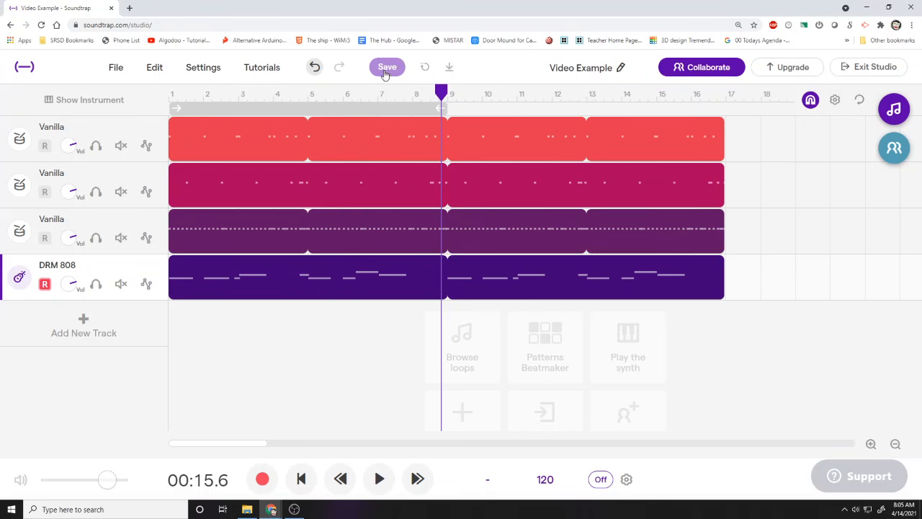